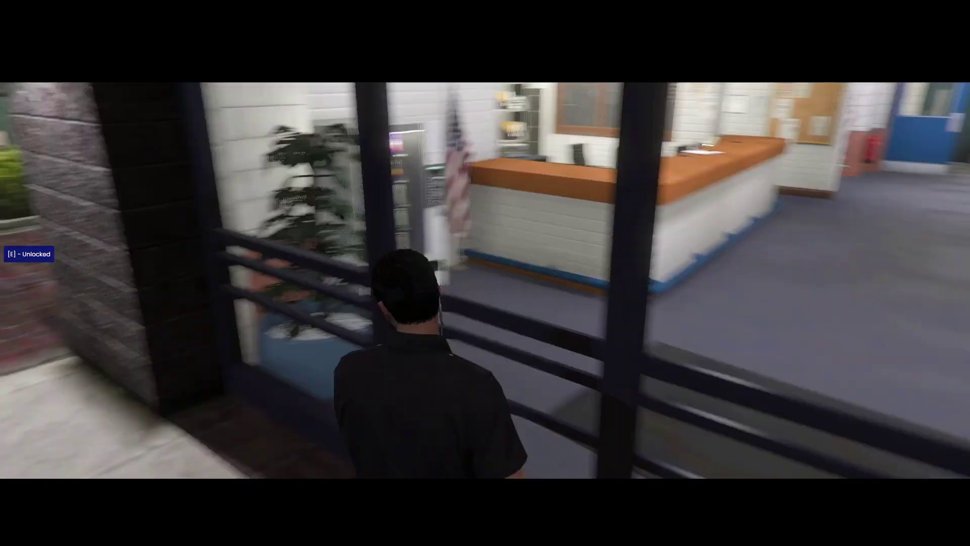
{"action": "key", "text": "w"}
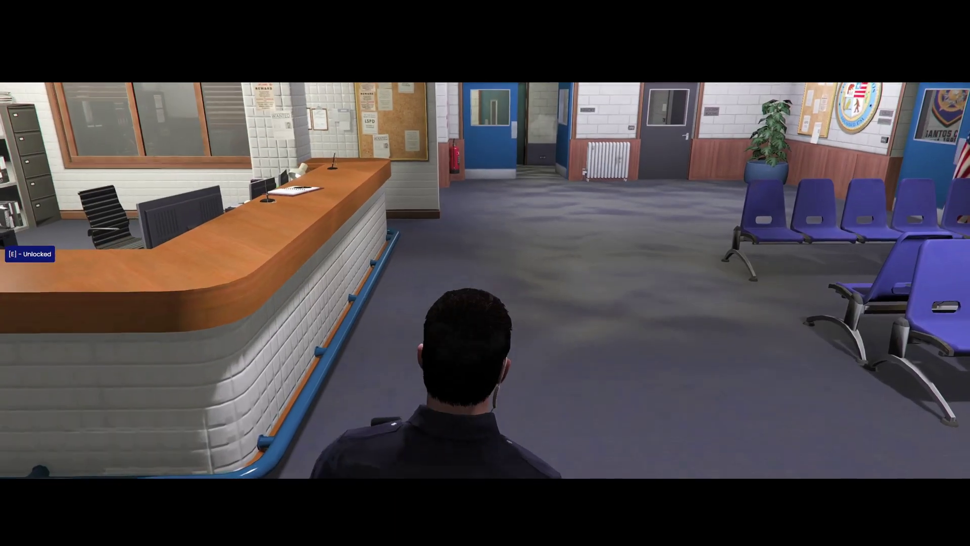
{"action": "key", "text": "w"}
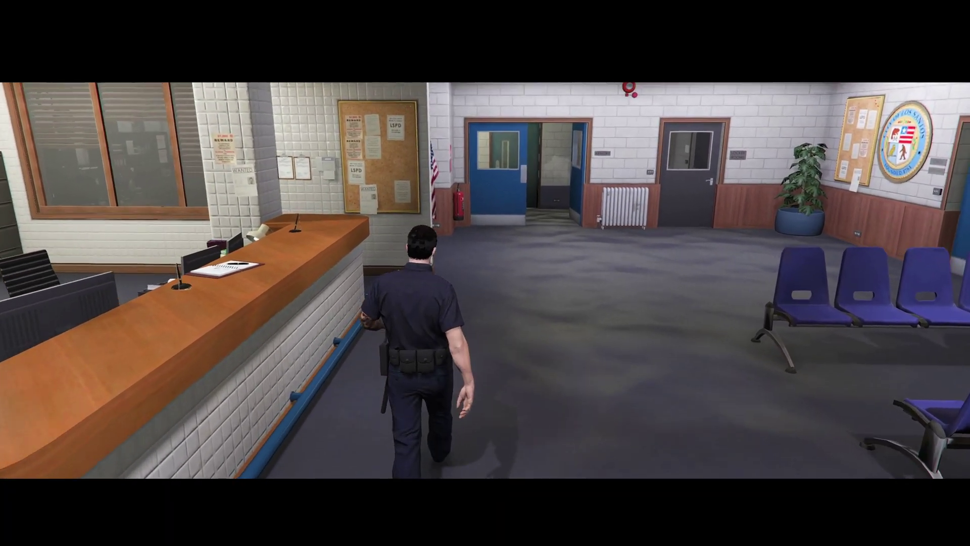
{"action": "key", "text": "w"}
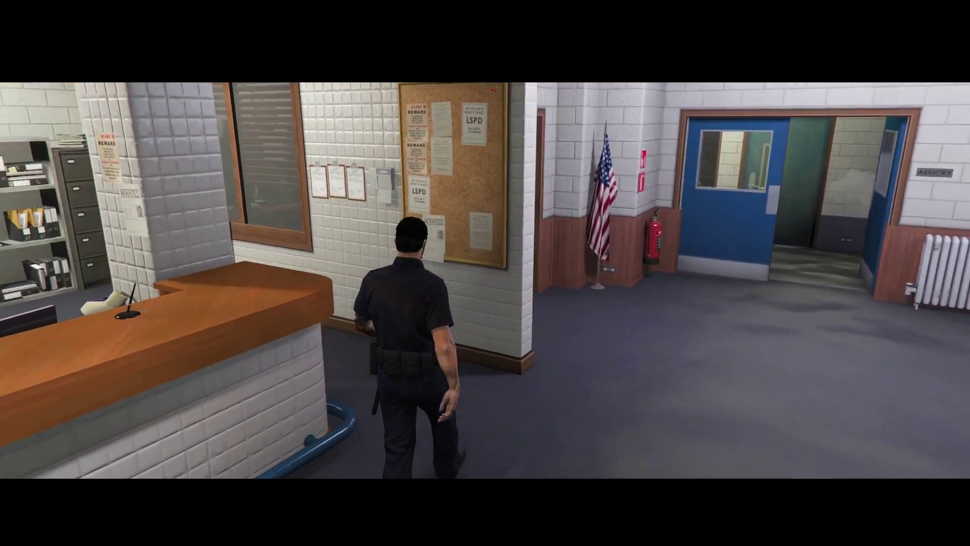
{"action": "key", "text": "w"}
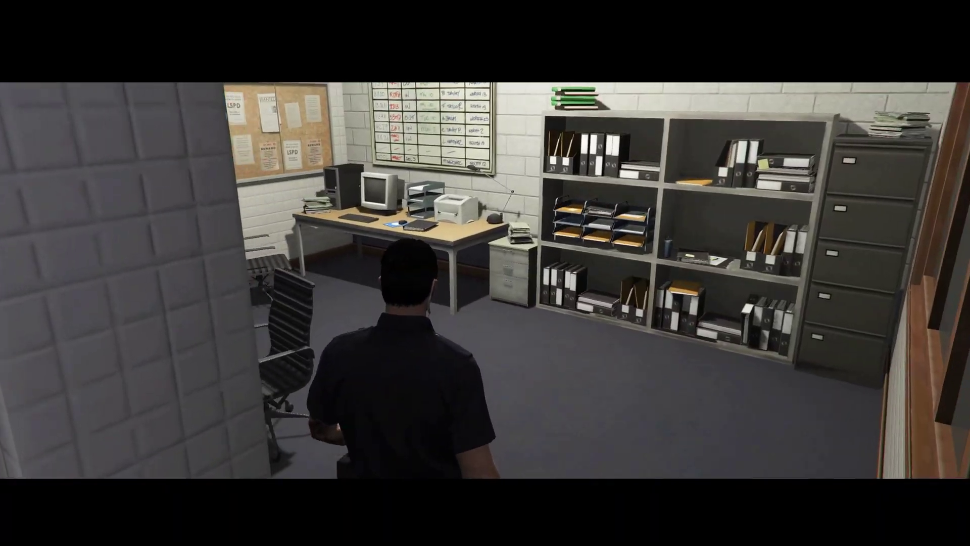
{"action": "key", "text": "w"}
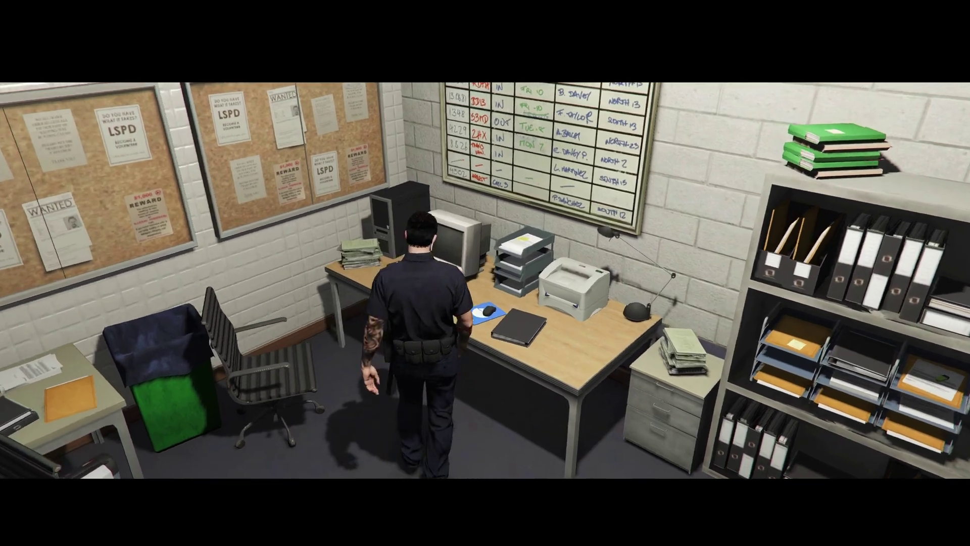
{"action": "key", "text": "w"}
{"action": "key", "text": "alt"}
{"action": "left_click", "coordinate": [506, 273]}
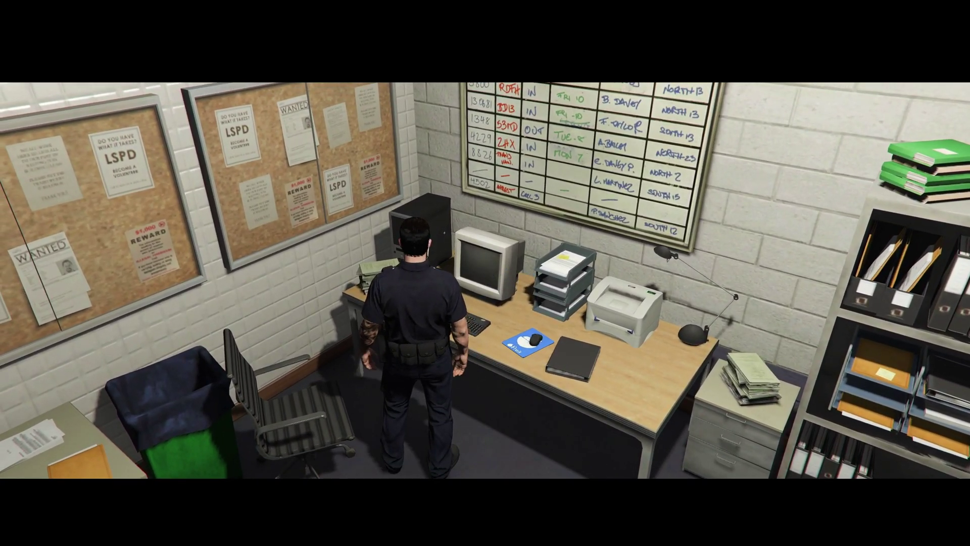
{"action": "key", "text": "w"}
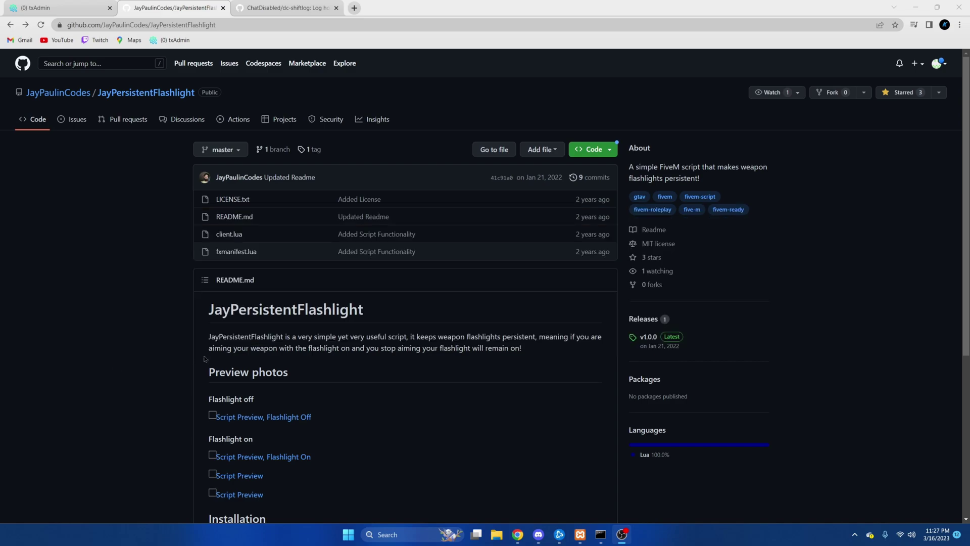
- Download the JayPersistentFlashlight repository from GitHub as a ZIP and open the downloaded archive
{"action": "left_click", "coordinate": [594, 150]}
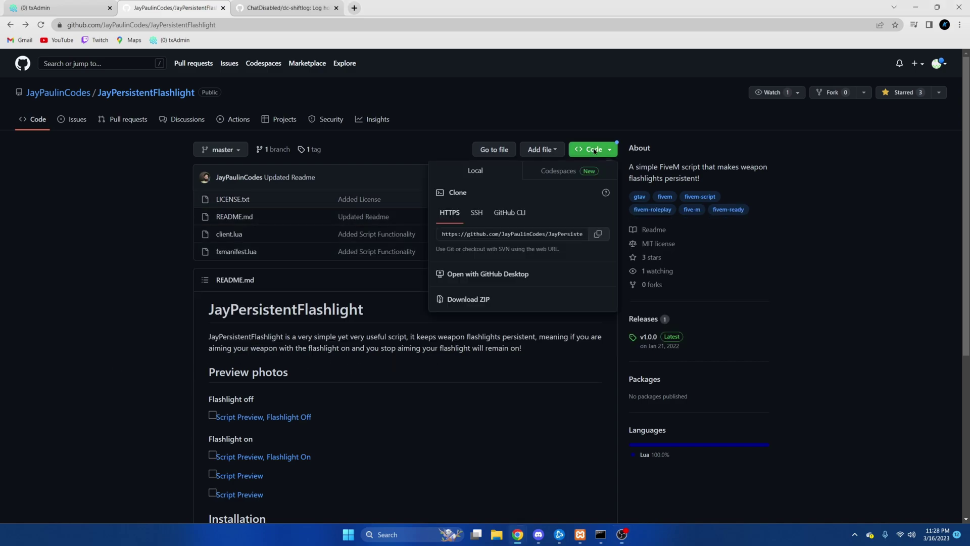
{"action": "left_click", "coordinate": [478, 298]}
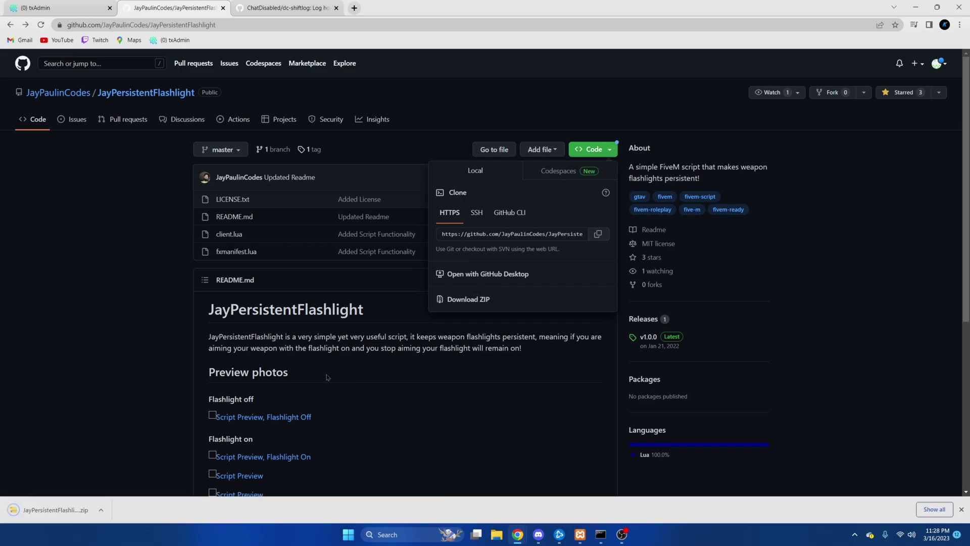
{"action": "left_click", "coordinate": [59, 509]}
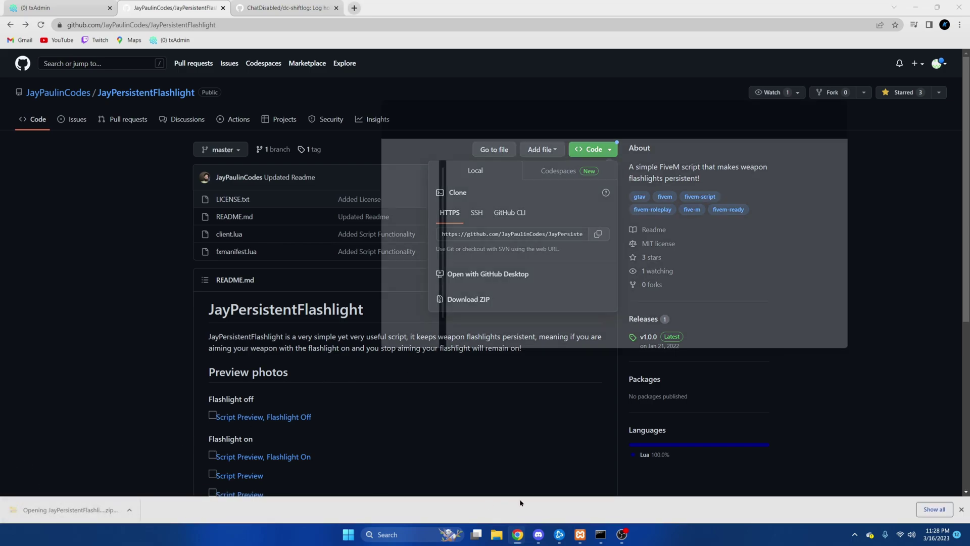
- Open the server's resources folder beside the archive and copy the JayPersistentFlashlight-master folder into it
{"action": "right_click", "coordinate": [497, 535]}
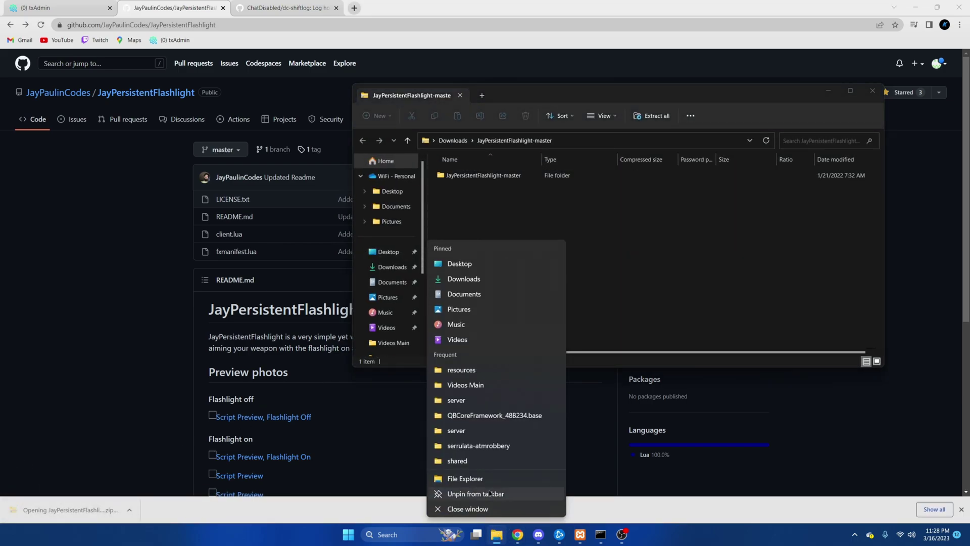
{"action": "left_click", "coordinate": [487, 415]}
{"action": "double_click", "coordinate": [500, 218]}
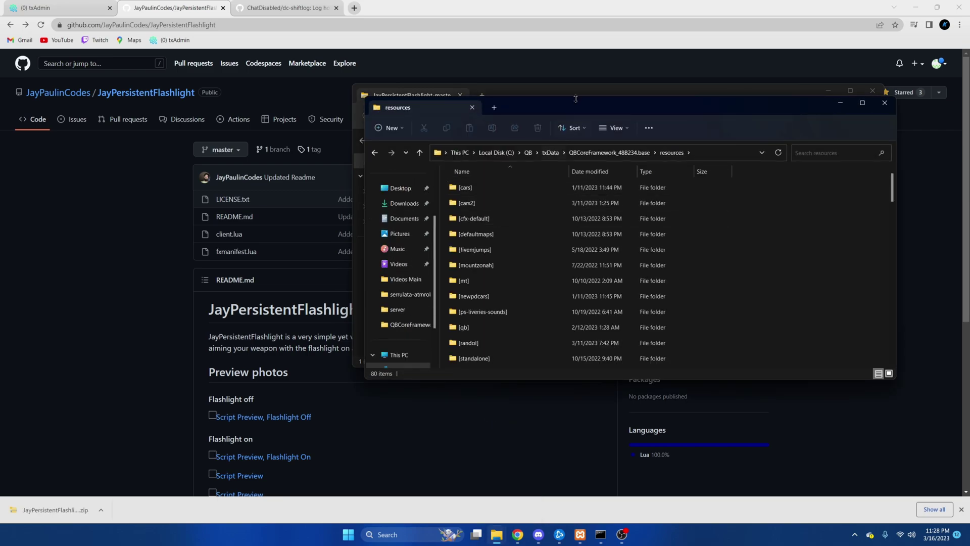
{"action": "left_click_drag", "start_coordinate": [576, 103], "coordinate": [213, 94]}
{"action": "left_click", "coordinate": [683, 250]}
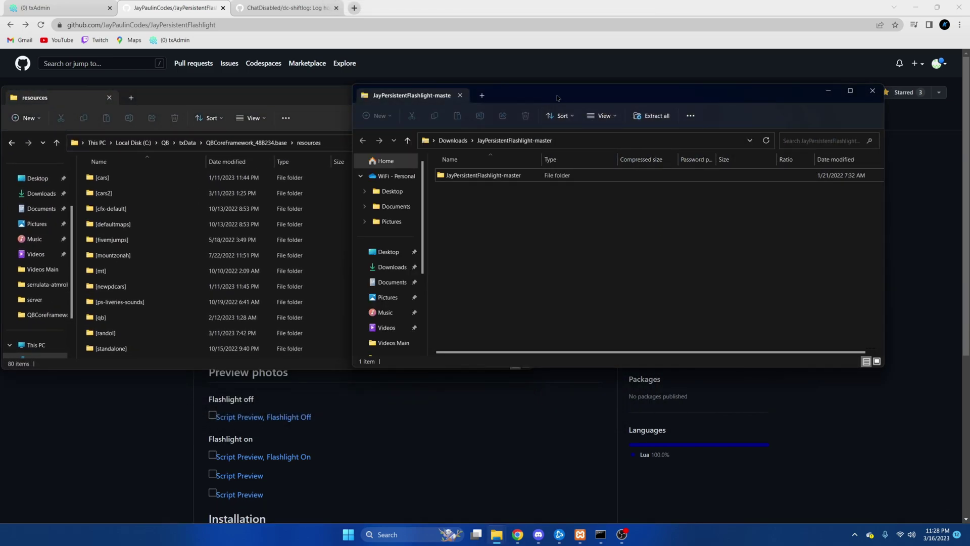
{"action": "left_click_drag", "start_coordinate": [606, 95], "coordinate": [687, 98]}
{"action": "double_click", "coordinate": [561, 178]}
{"action": "left_click", "coordinate": [443, 142]}
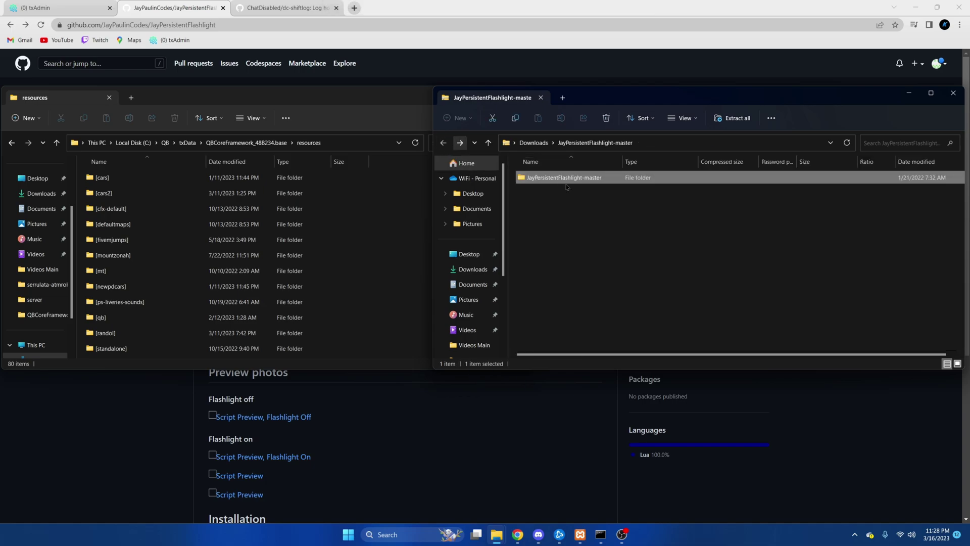
{"action": "left_click_drag", "start_coordinate": [556, 178], "coordinate": [406, 256]}
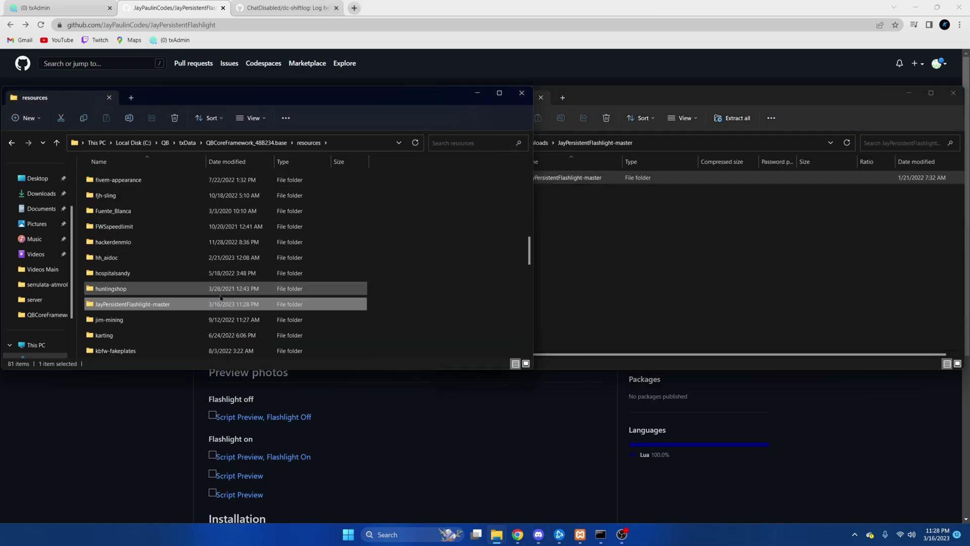
- Rename the copied JayPersistentFlashlight-master folder in resources as JayPersistentFlashlight
{"action": "right_click", "coordinate": [184, 303]}
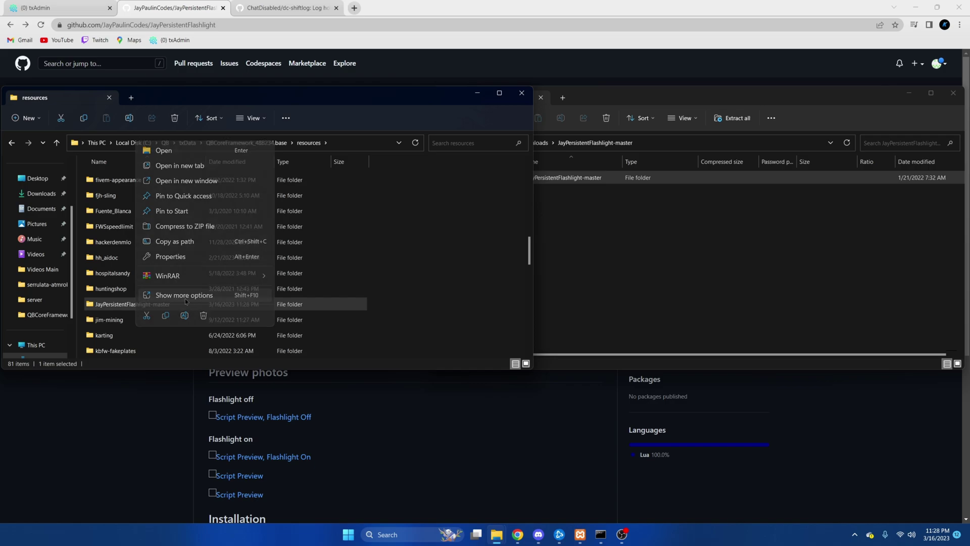
{"action": "left_click", "coordinate": [185, 295]}
{"action": "left_click", "coordinate": [217, 496]}
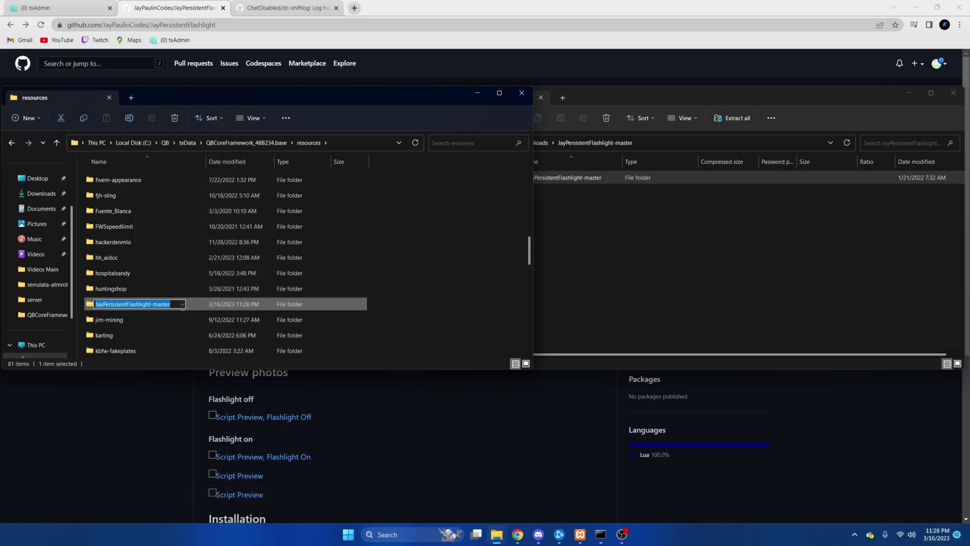
{"action": "key", "text": "BackSpace"}
{"action": "key", "text": "BackSpace"}
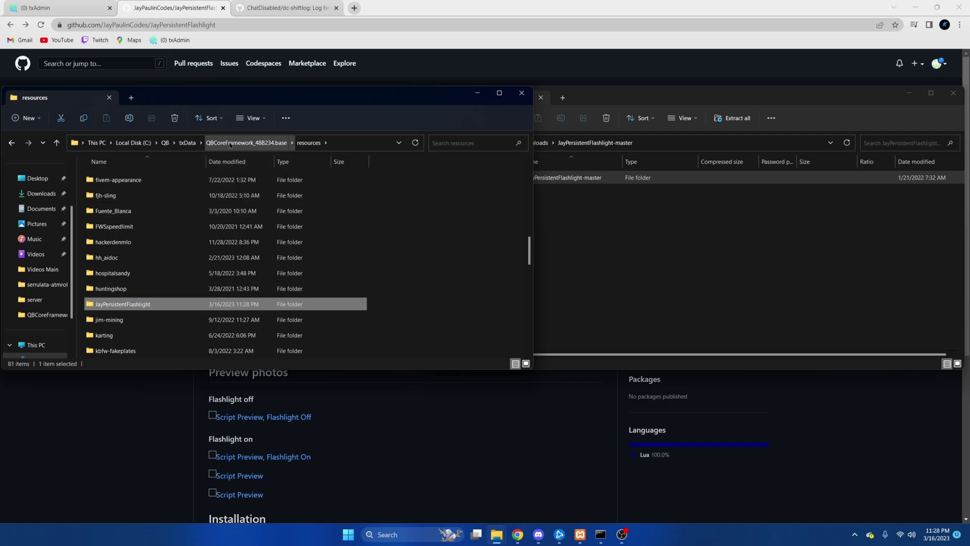
- Open server.cfg from QBCoreFramework_48B234.base in Visual Studio Code, add "ensure JayPersistentFlashlight" below "ensure hh_aidoc", and save the file
{"action": "left_click", "coordinate": [246, 142]}
{"action": "right_click", "coordinate": [160, 259]}
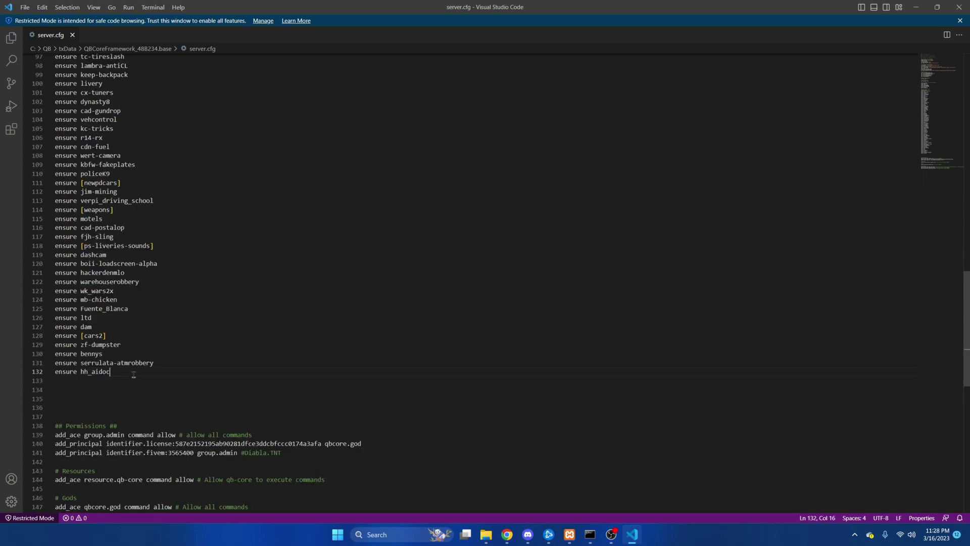
{"action": "key", "text": "Return"}
{"action": "type", "text": "ensure JayPersistentFlashlight"}
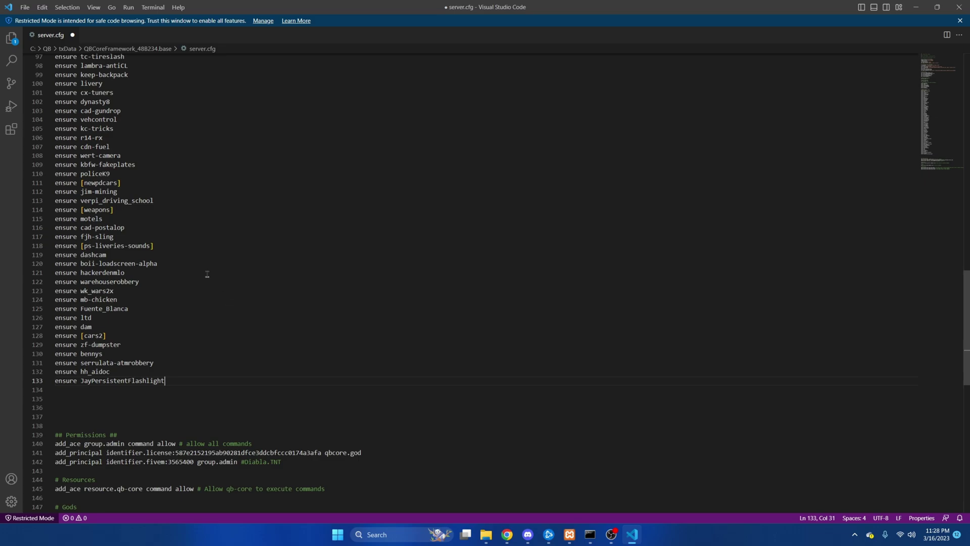
{"action": "left_click", "coordinate": [24, 7]}
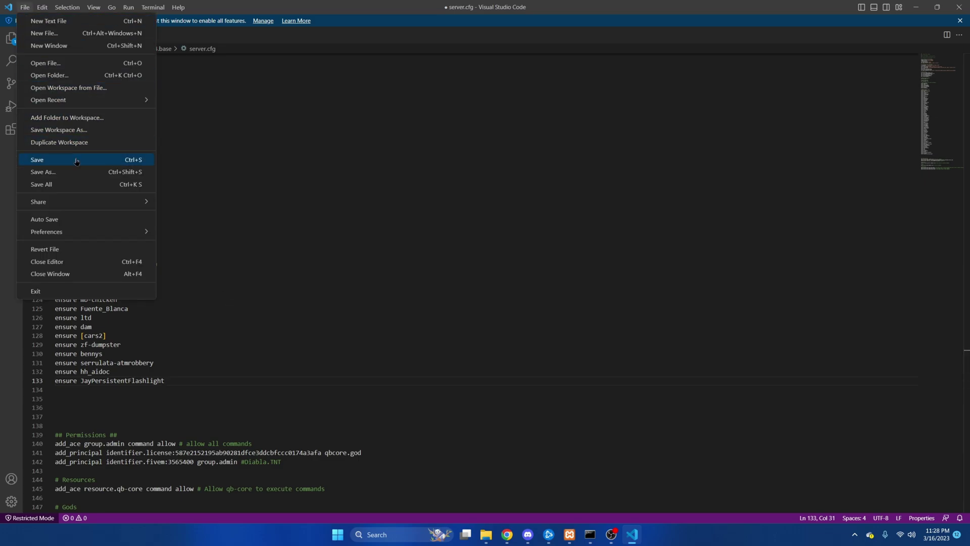
{"action": "left_click", "coordinate": [41, 159]}
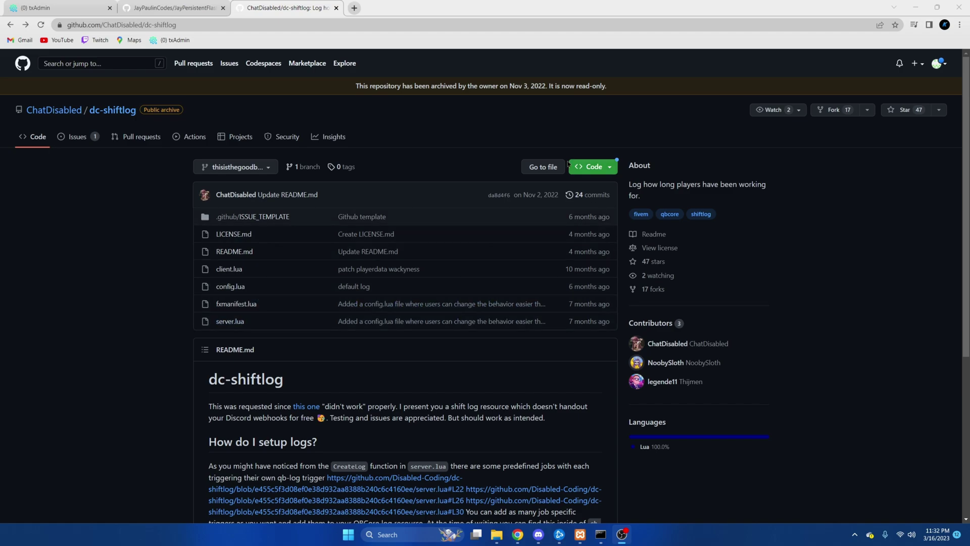
- Download the dc-shiftlog repository from GitHub as a ZIP and open the downloaded archive
{"action": "left_click", "coordinate": [590, 170]}
{"action": "left_click", "coordinate": [473, 316]}
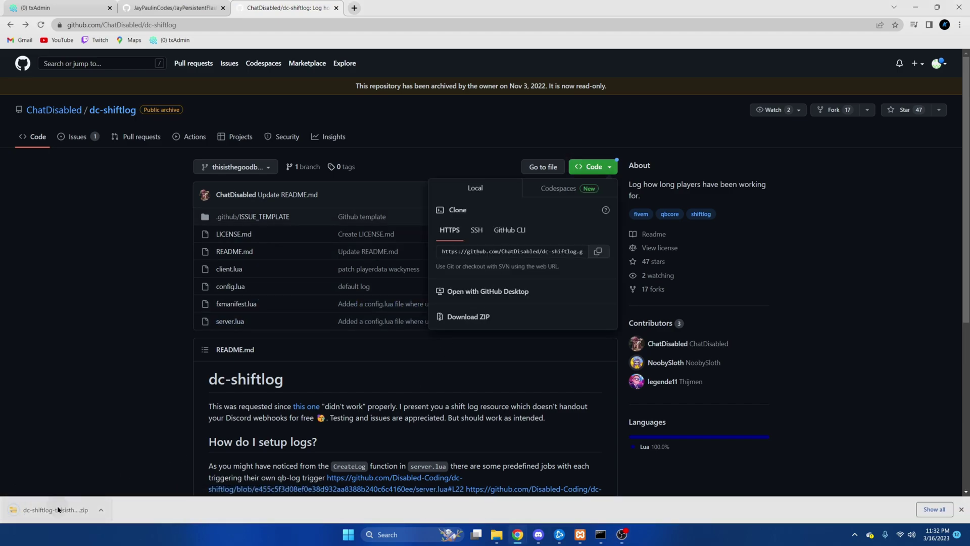
{"action": "left_click", "coordinate": [58, 510]}
- Open the server's resources folder beside the archive and copy the dc-shiftlog-thisisthegoodbranch folder into it
{"action": "left_click", "coordinate": [496, 536]}
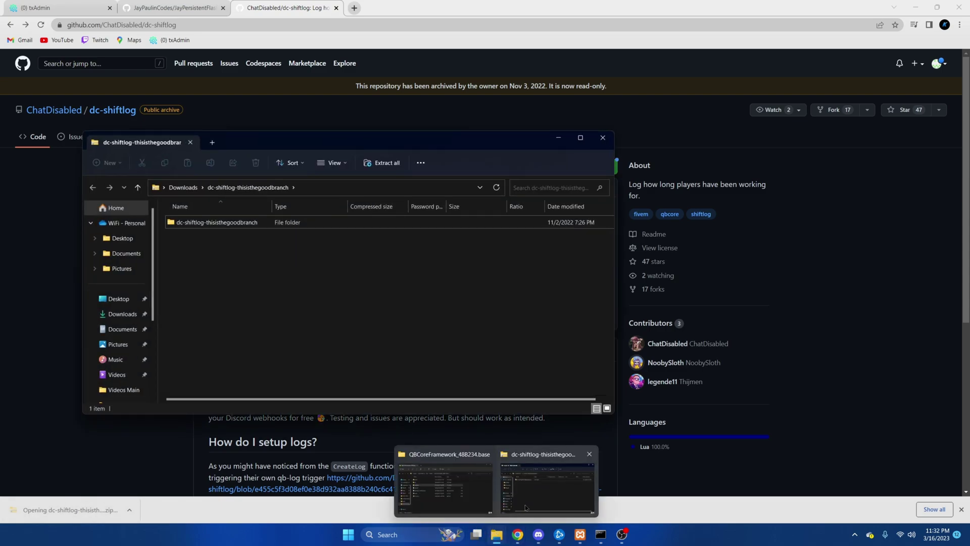
{"action": "left_click", "coordinate": [451, 486]}
{"action": "left_click_drag", "start_coordinate": [376, 130], "coordinate": [301, 146]}
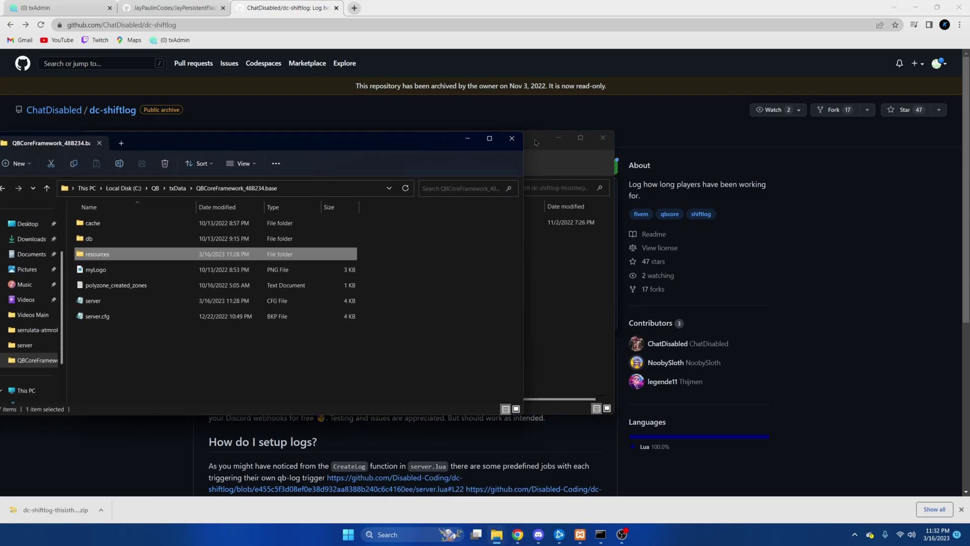
{"action": "left_click_drag", "start_coordinate": [540, 142], "coordinate": [869, 131]}
{"action": "double_click", "coordinate": [642, 218]}
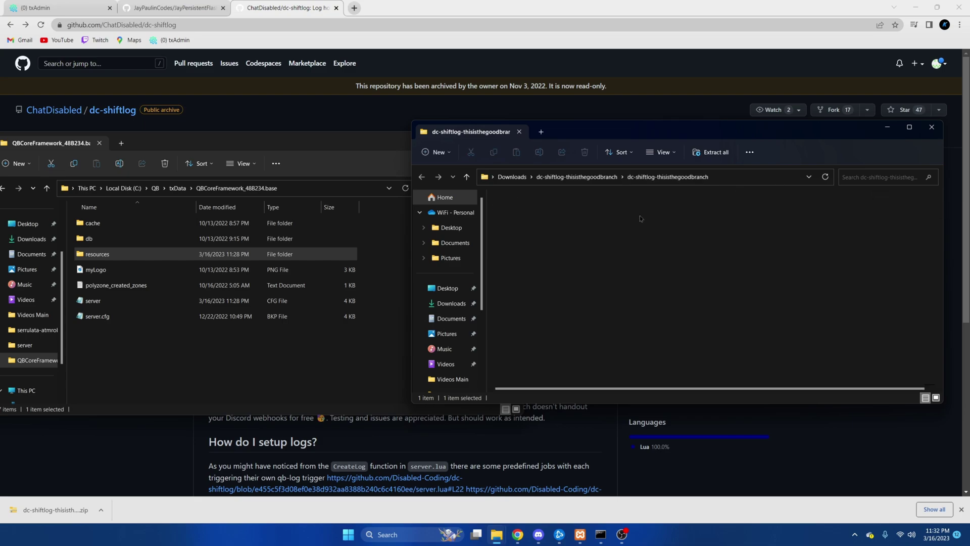
{"action": "left_click", "coordinate": [422, 176]}
{"action": "left_click_drag", "start_coordinate": [586, 129], "coordinate": [622, 131]}
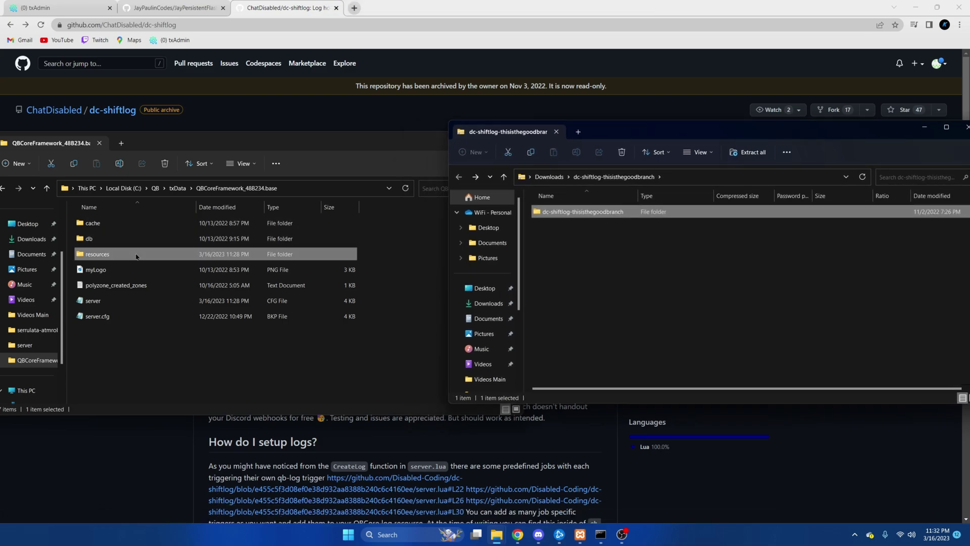
{"action": "double_click", "coordinate": [137, 257]}
{"action": "left_click", "coordinate": [641, 290]}
{"action": "left_click_drag", "start_coordinate": [587, 215], "coordinate": [427, 303]}
- Rename the copied dc-shiftlog-thisisthegoodbranch folder in resources as dc-shiftlog
{"action": "scroll", "coordinate": [141, 323], "scroll_direction": "down", "scroll_amount": 7}
{"action": "scroll", "coordinate": [141, 330], "scroll_direction": "up", "scroll_amount": 5}
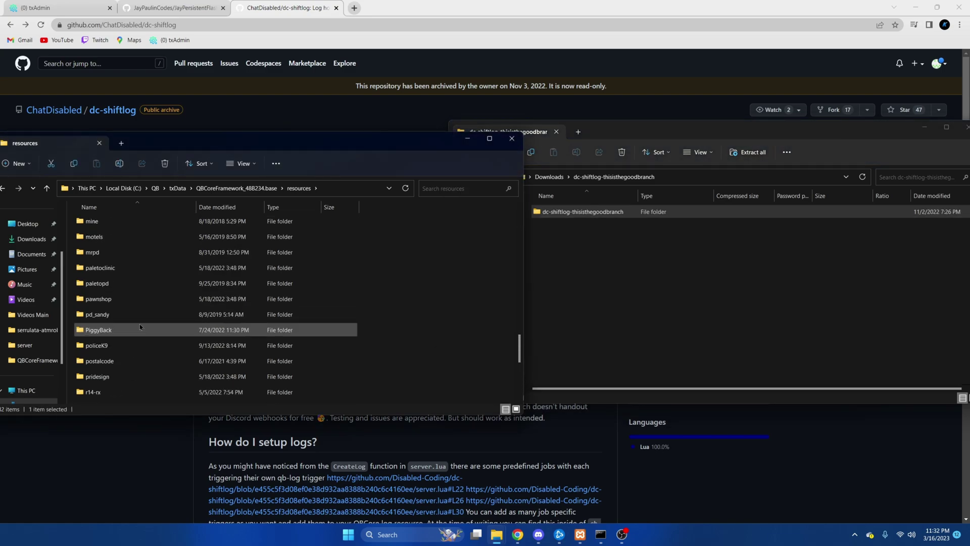
{"action": "right_click", "coordinate": [137, 314]}
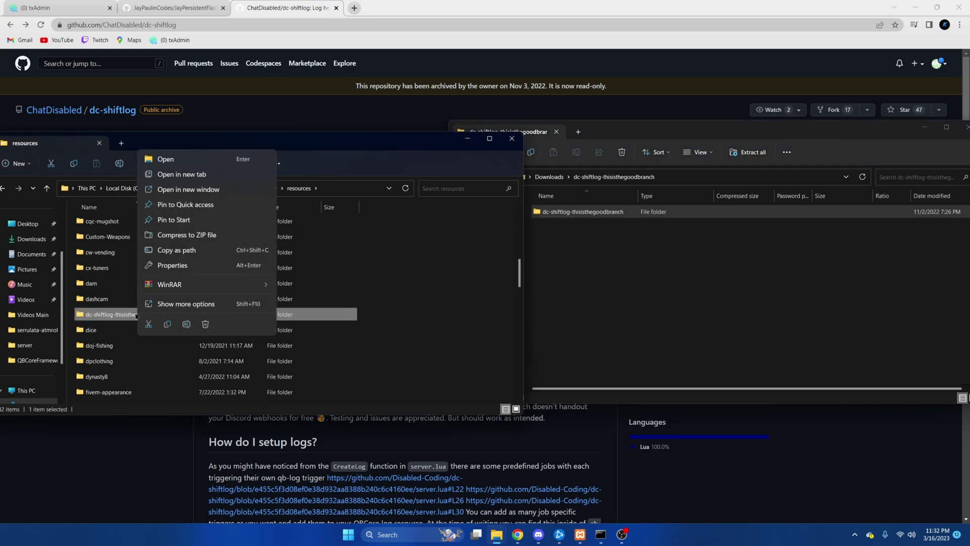
{"action": "left_click", "coordinate": [177, 305]}
{"action": "left_click", "coordinate": [201, 501]}
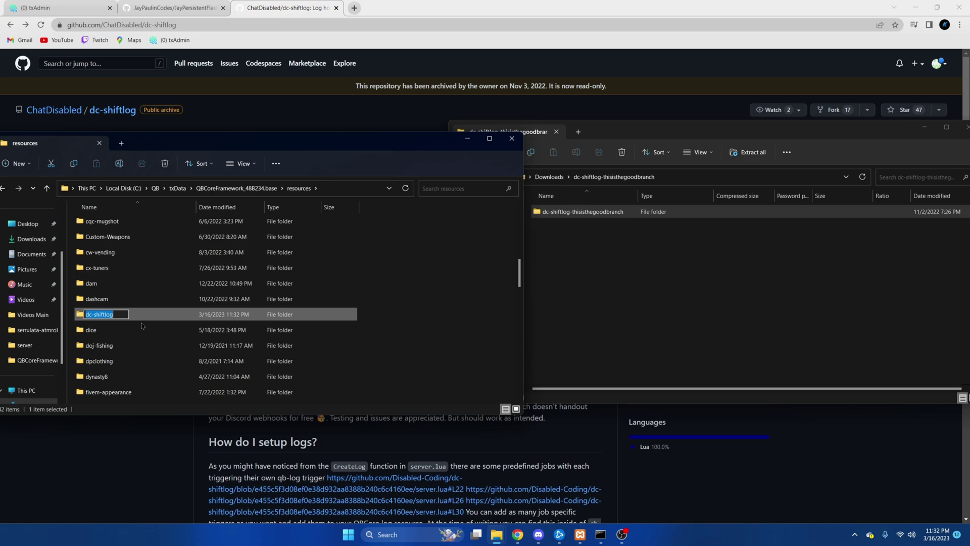
{"action": "key", "text": "Return"}
- Open server.cfg from the server's base folder in Visual Studio Code and add "ensure dc-shiftlog" below "ensure JayPersistentFlashlight"
{"action": "left_click", "coordinate": [236, 188]}
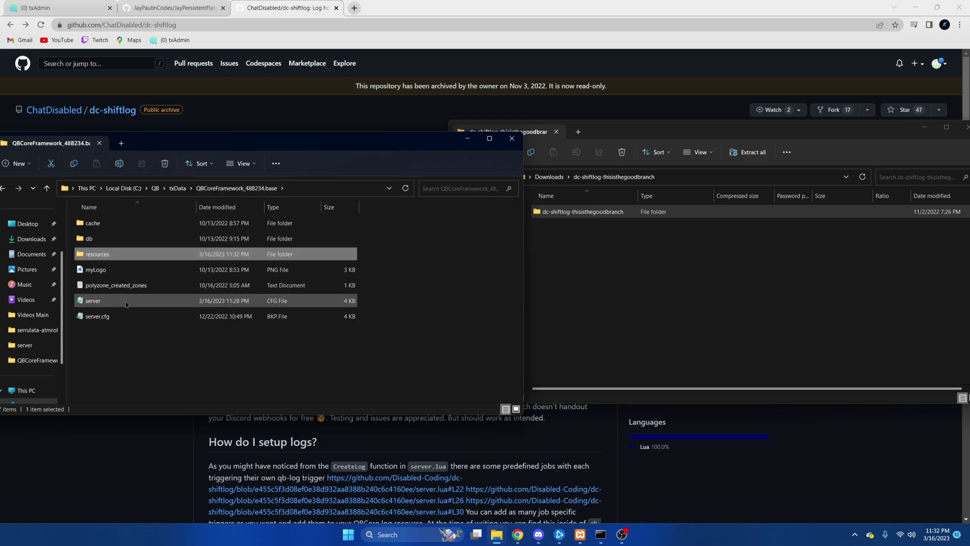
{"action": "right_click", "coordinate": [126, 304]}
{"action": "mouse_move", "coordinate": [212, 347]}
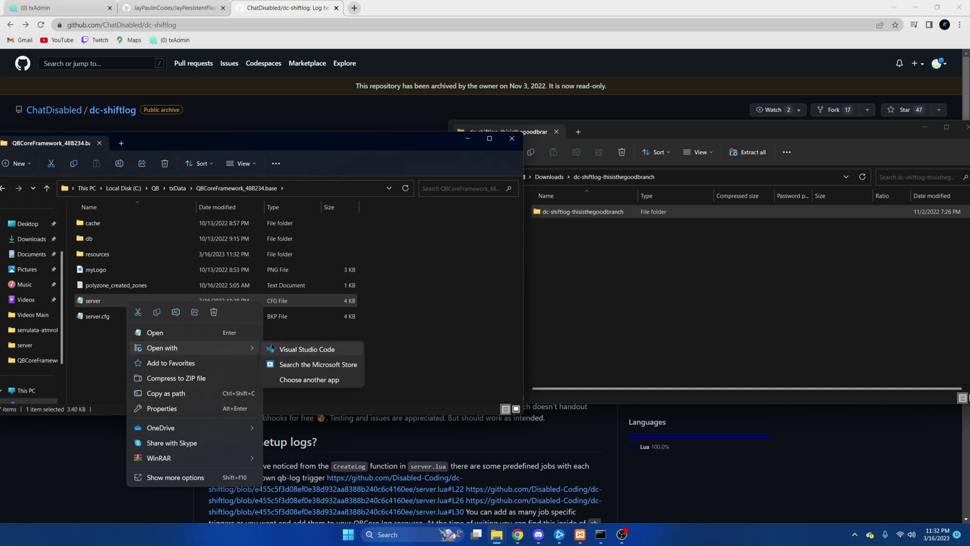
{"action": "left_click", "coordinate": [272, 348]}
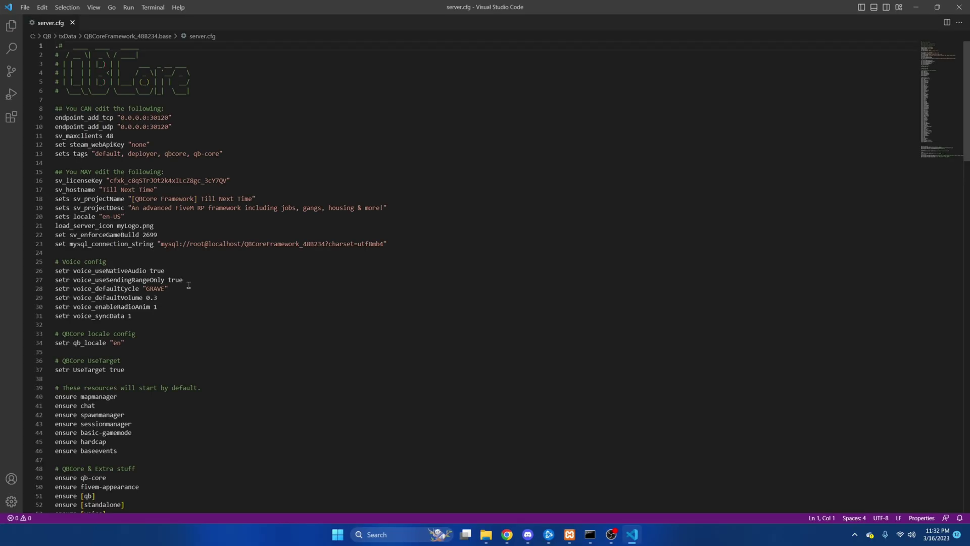
{"action": "scroll", "coordinate": [151, 303], "scroll_direction": "down", "scroll_amount": 15}
{"action": "scroll", "coordinate": [142, 319], "scroll_direction": "down", "scroll_amount": 12}
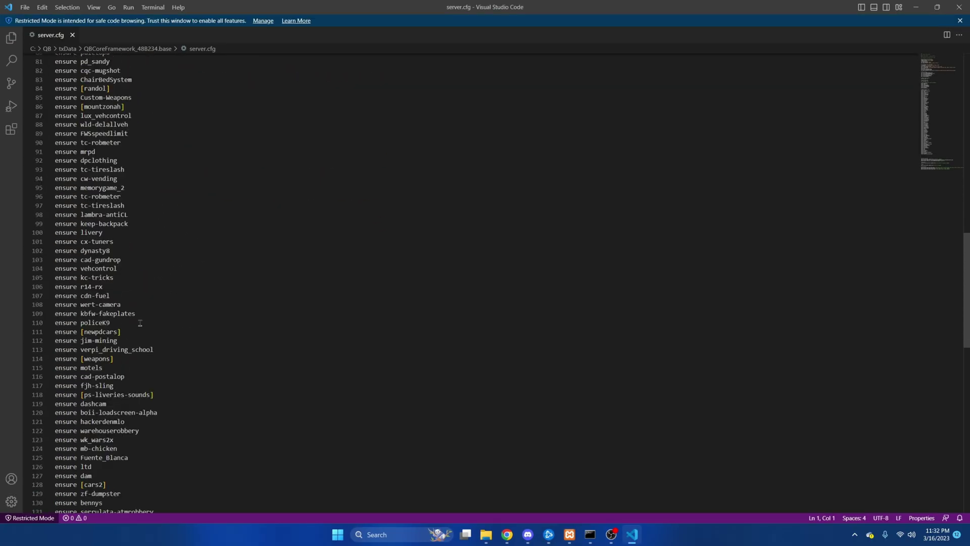
{"action": "key", "text": "Return"}
{"action": "type", "text": "ensure dc-shiftlog"}
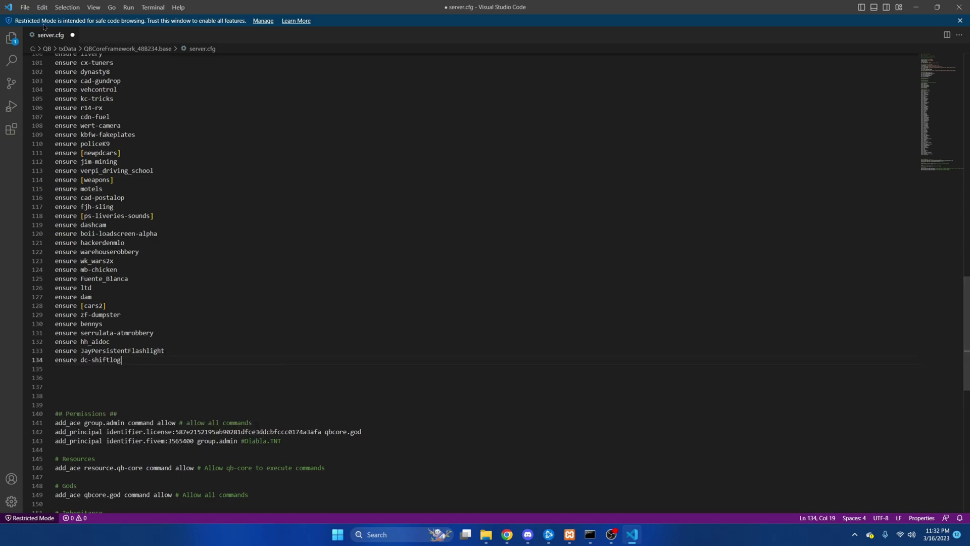
- Save server.cfg and bring up the log setup instructions in the dc-shiftlog README on GitHub in Chrome
{"action": "left_click", "coordinate": [25, 7]}
{"action": "left_click", "coordinate": [68, 165]}
{"action": "mouse_move", "coordinate": [506, 534]}
{"action": "left_click", "coordinate": [455, 483]}
{"action": "scroll", "coordinate": [186, 370], "scroll_direction": "down", "scroll_amount": 3}
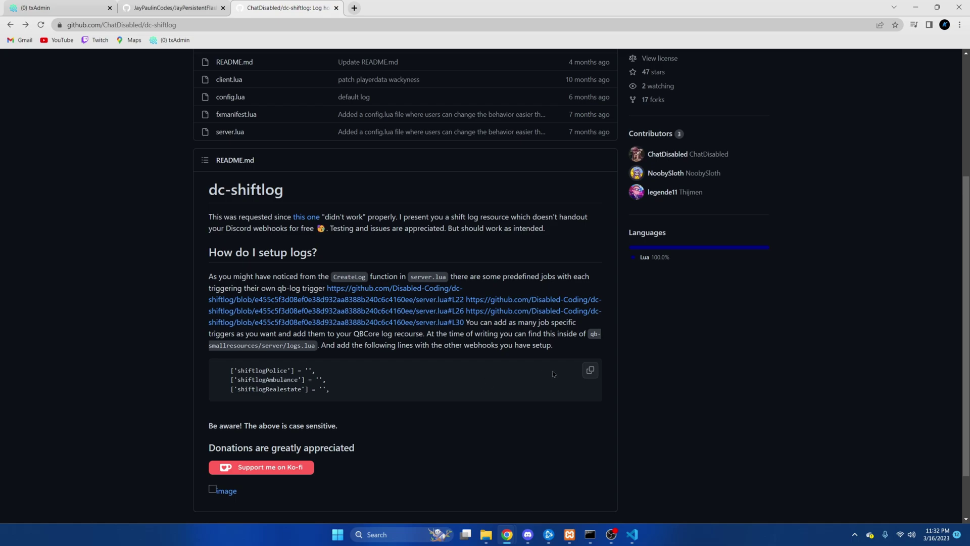
- In File Explorer, open the server folder of qb-smallresources inside the [qb] folder of the server's resources
{"action": "mouse_move", "coordinate": [486, 535]}
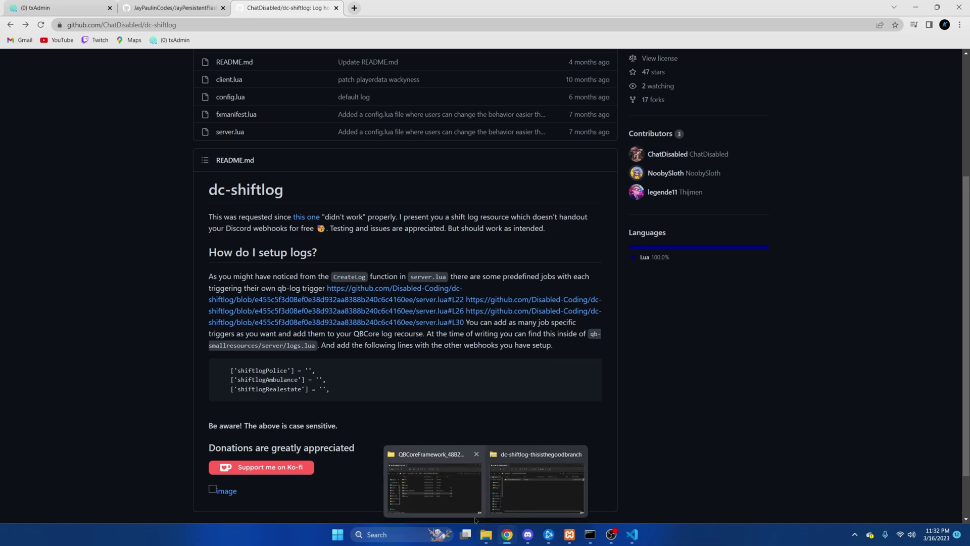
{"action": "left_click", "coordinate": [474, 488]}
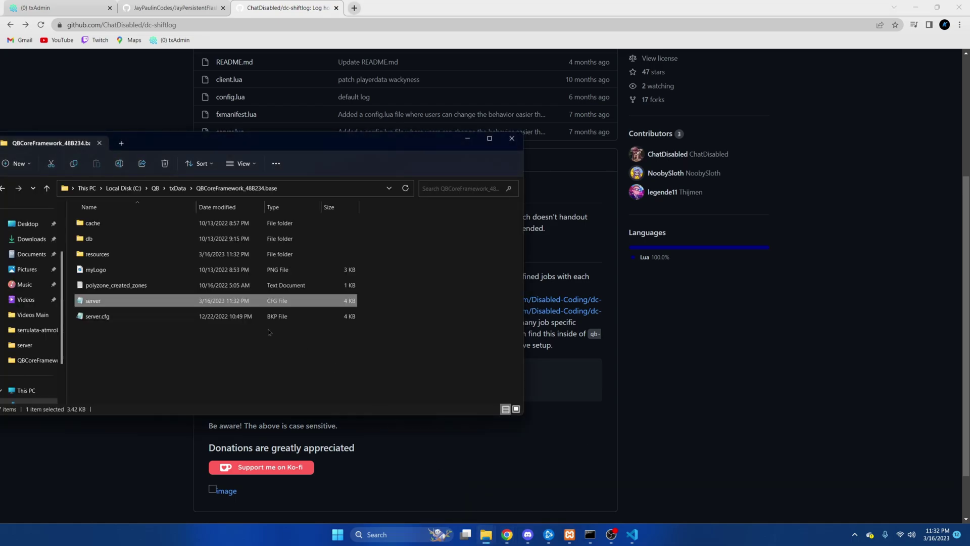
{"action": "double_click", "coordinate": [126, 254]}
{"action": "scroll", "coordinate": [127, 273], "scroll_direction": "down", "scroll_amount": 1}
{"action": "double_click", "coordinate": [123, 318]}
{"action": "scroll", "coordinate": [126, 306], "scroll_direction": "down", "scroll_amount": 8}
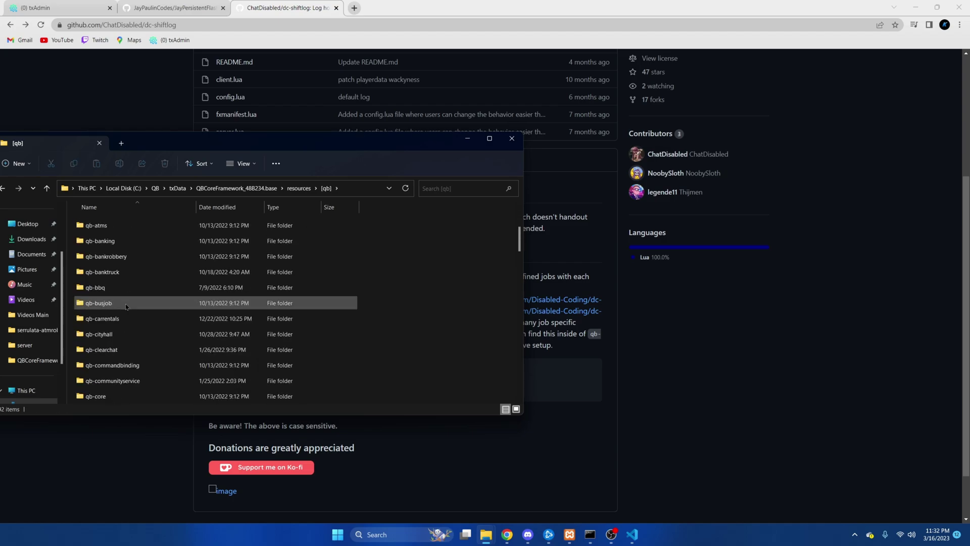
{"action": "scroll", "coordinate": [127, 307], "scroll_direction": "down", "scroll_amount": 8}
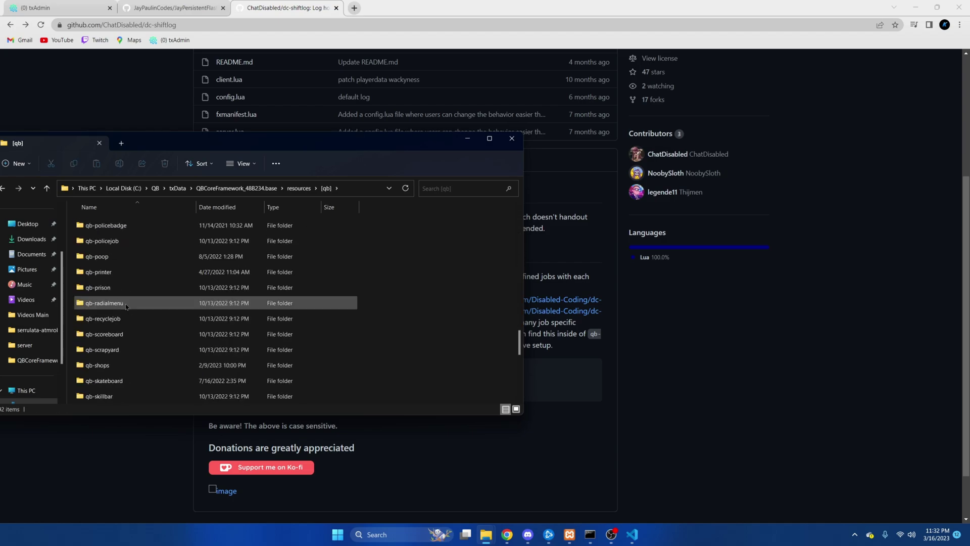
{"action": "scroll", "coordinate": [126, 313], "scroll_direction": "down", "scroll_amount": 3}
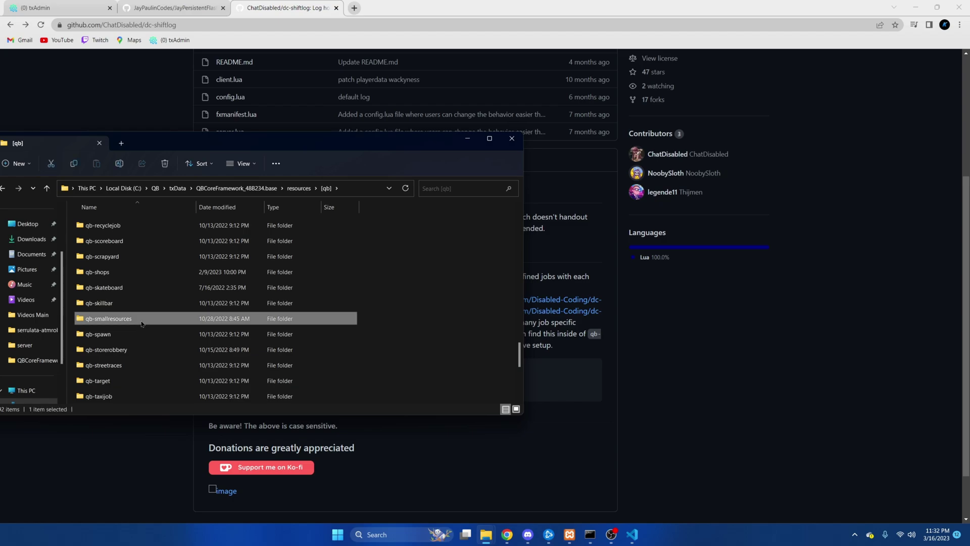
{"action": "double_click", "coordinate": [133, 318]}
{"action": "double_click", "coordinate": [127, 258]}
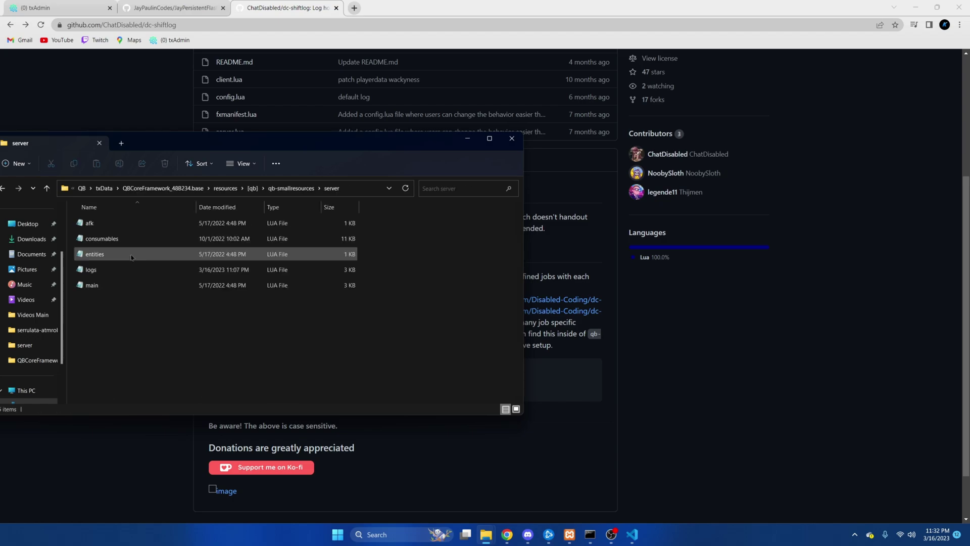
- Open the logs Lua file from the qb-smallresources server folder in Visual Studio Code
{"action": "right_click", "coordinate": [125, 273]}
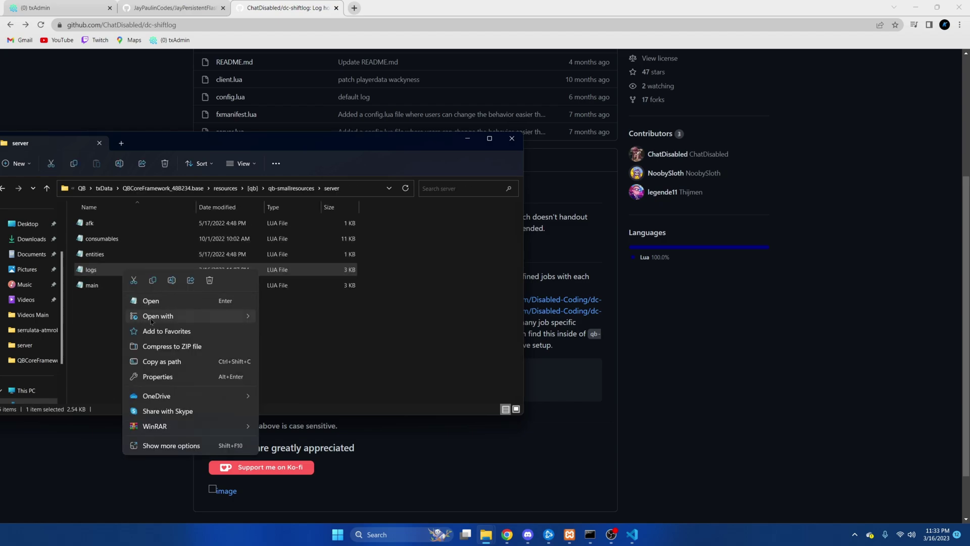
{"action": "mouse_move", "coordinate": [256, 317]}
{"action": "left_click", "coordinate": [298, 317]}
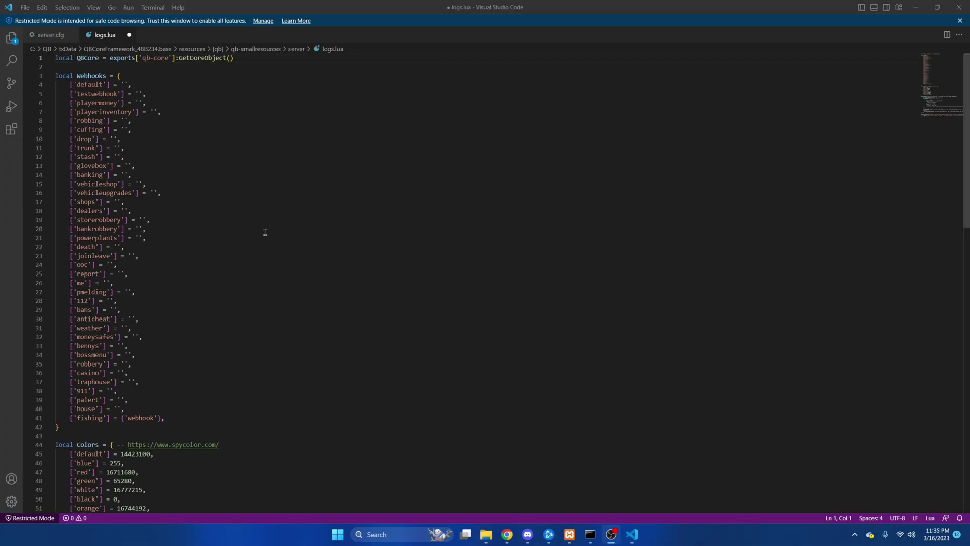
- Paste the shiftlogPolice, shiftlogAmbulance and shiftlogRealestate lines below the fishing entry in the Webhooks table of logs.lua
{"action": "scroll", "coordinate": [196, 378], "scroll_direction": "down", "scroll_amount": 1}
{"action": "left_click", "coordinate": [176, 387]}
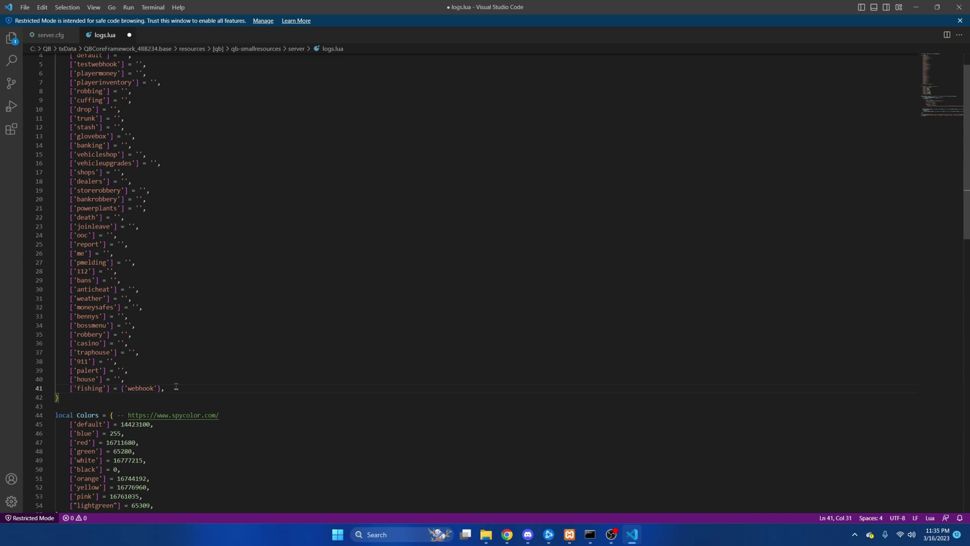
{"action": "key", "text": "Return"}
{"action": "type", "text": "['shiftlogPolice'] = '',     ['shiftlogAmbulance'] = '',     ['shiftlogRealestate'] = '',"}
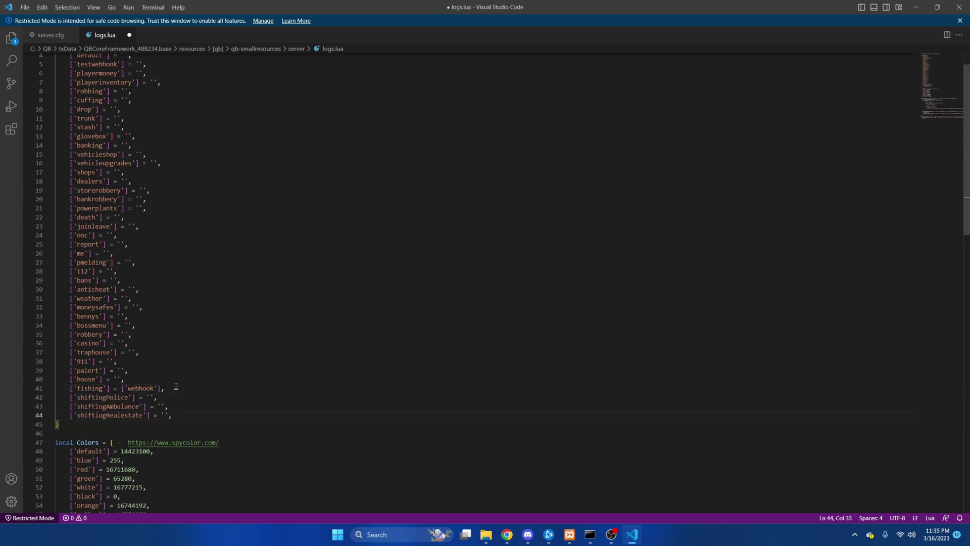
- Switch to Discord and create a text channel named pd-log-test in the server's Staff category
{"action": "left_click", "coordinate": [528, 534]}
{"action": "left_click", "coordinate": [221, 376]}
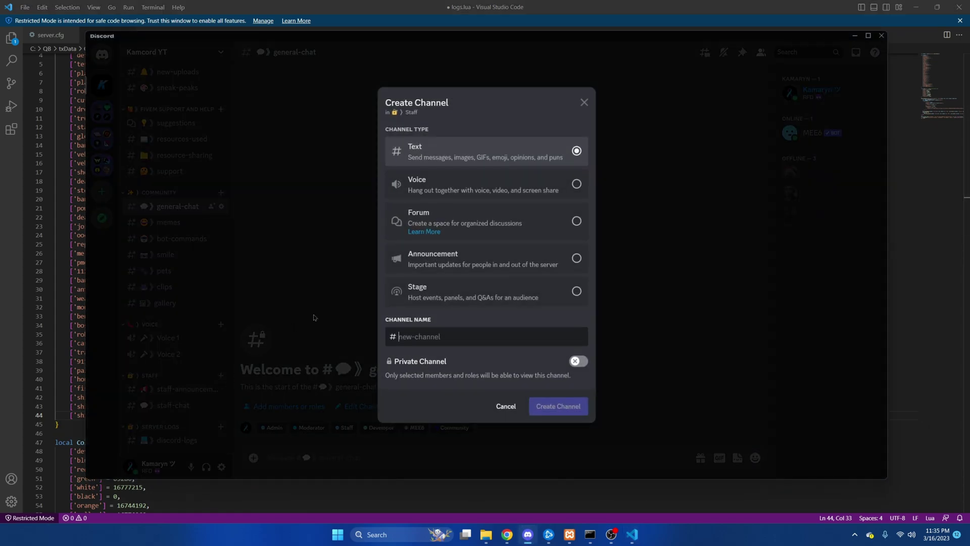
{"action": "type", "text": "pd-log-test"}
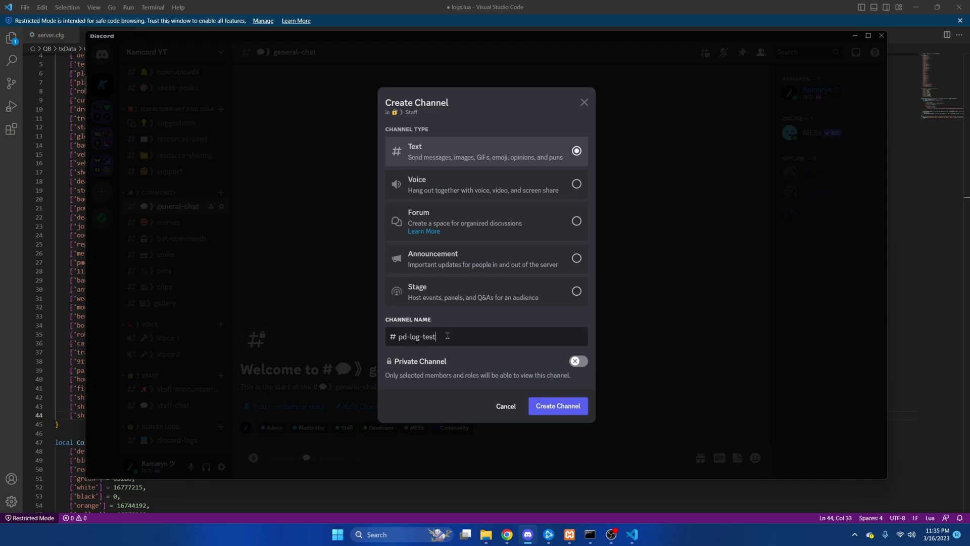
{"action": "key", "text": "Return"}
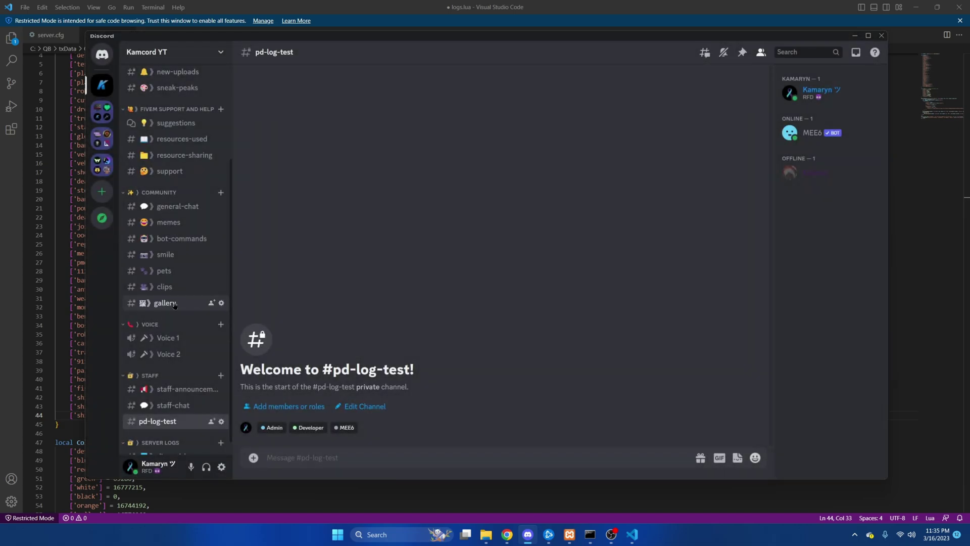
- Create a webhook for the pd-log-test channel, name it "Police Shift Log" and save the changes
{"action": "left_click", "coordinate": [221, 422]}
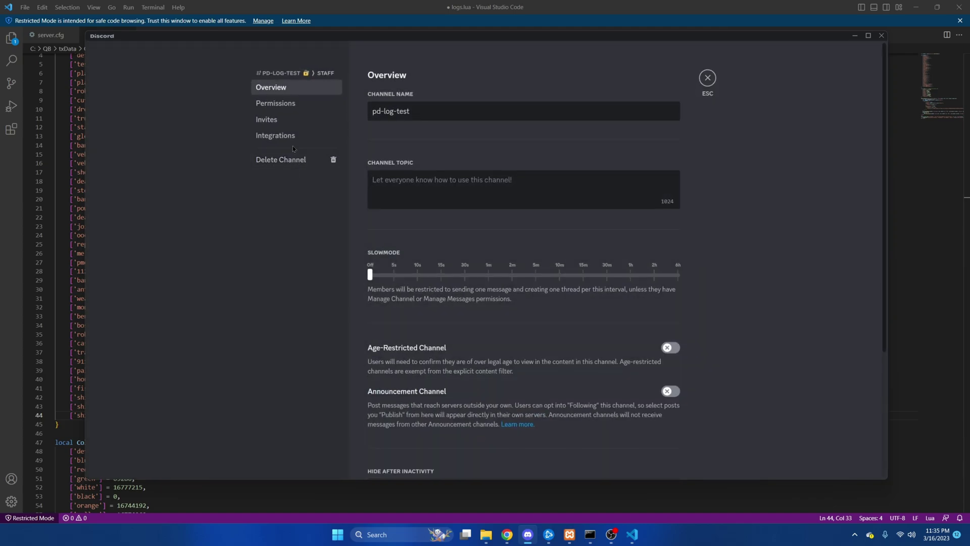
{"action": "left_click", "coordinate": [276, 136]}
{"action": "left_click", "coordinate": [632, 174]}
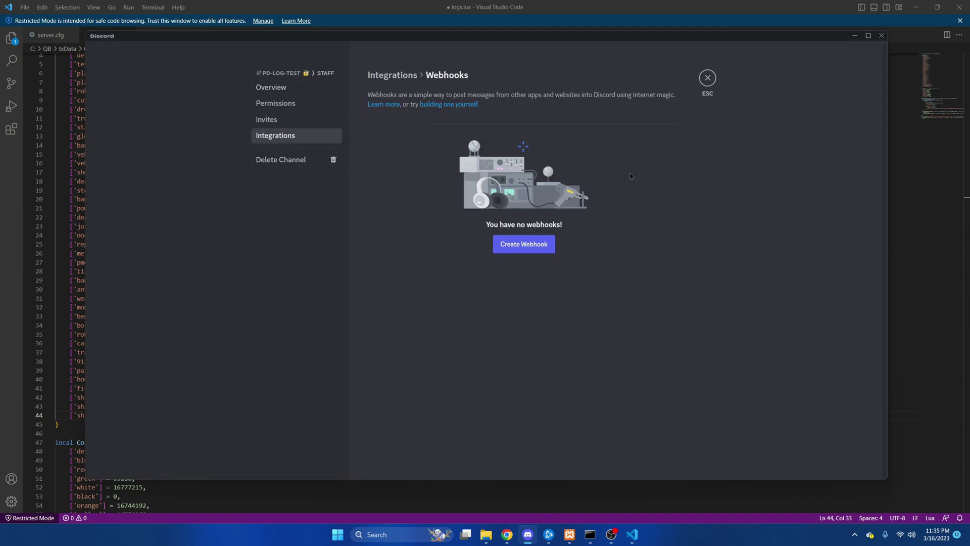
{"action": "left_click", "coordinate": [524, 244]}
{"action": "left_click", "coordinate": [501, 202]}
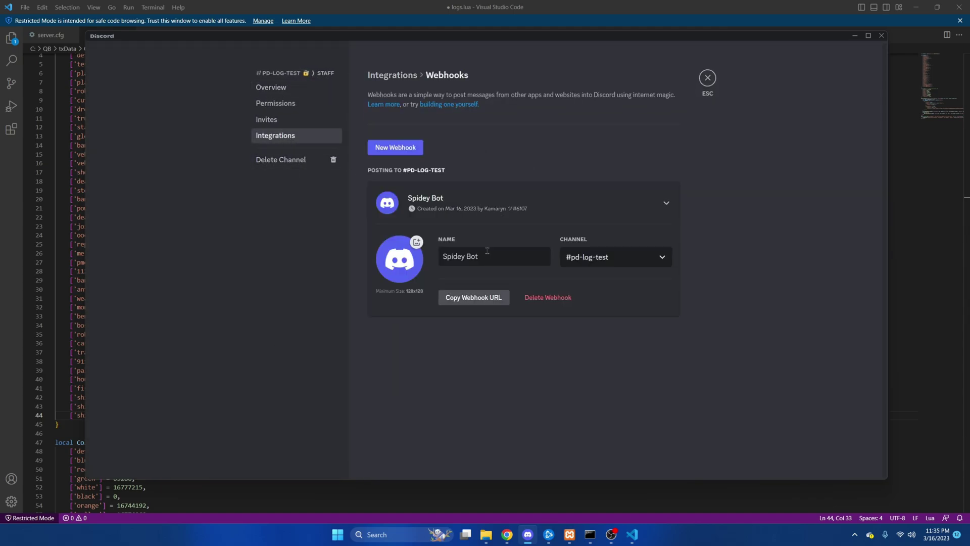
{"action": "type", "text": "Police Shift Log"}
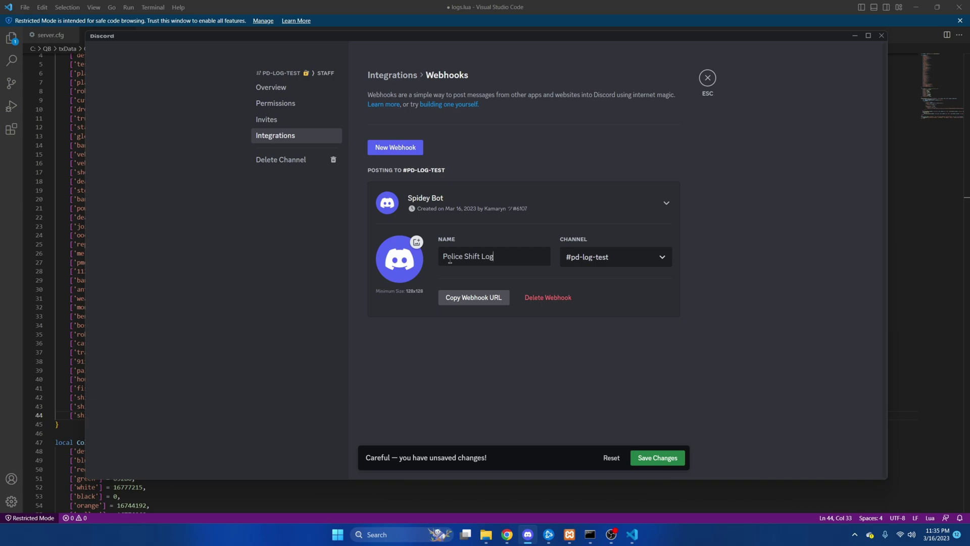
{"action": "left_click", "coordinate": [657, 458]}
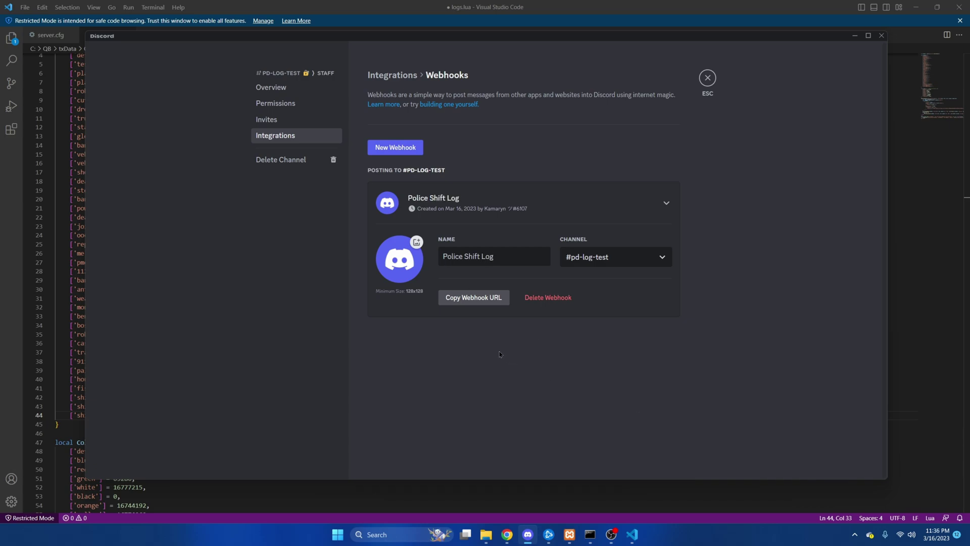
- Copy the Police Shift Log webhook URL, paste it as the shiftlogPolice value in logs.lua, and save the file
{"action": "left_click", "coordinate": [484, 303]}
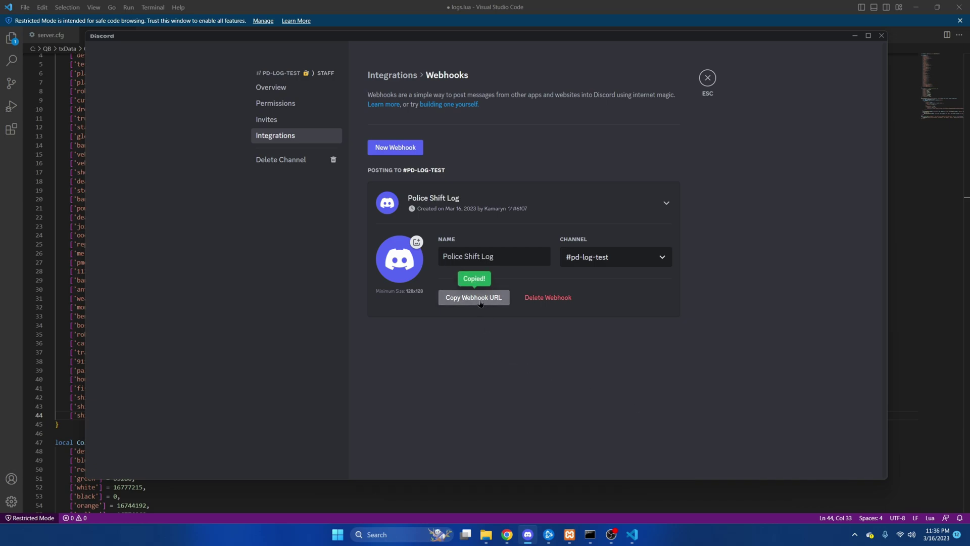
{"action": "left_click", "coordinate": [467, 488]}
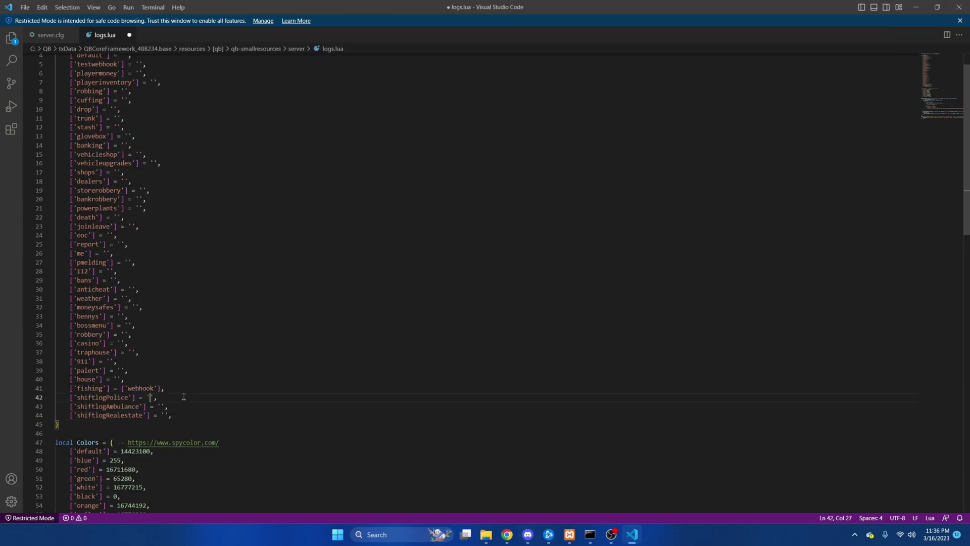
{"action": "key", "text": "ctrl+v"}
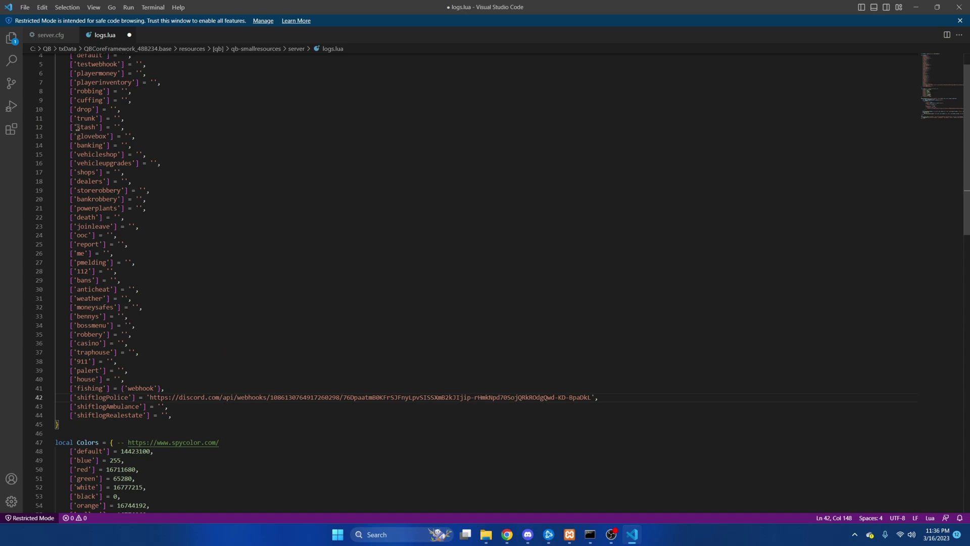
{"action": "left_click", "coordinate": [25, 7]}
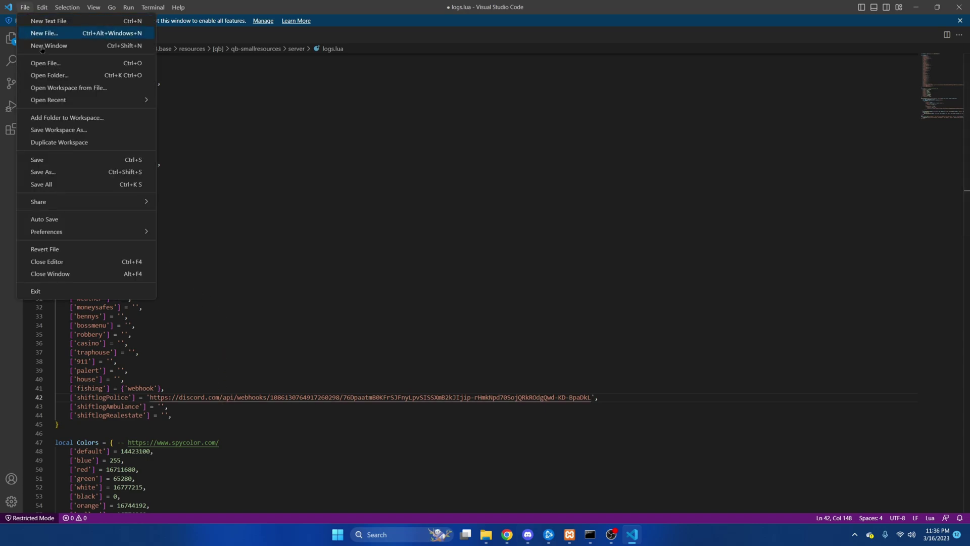
{"action": "left_click", "coordinate": [78, 161]}
{"action": "left_click", "coordinate": [611, 534]}
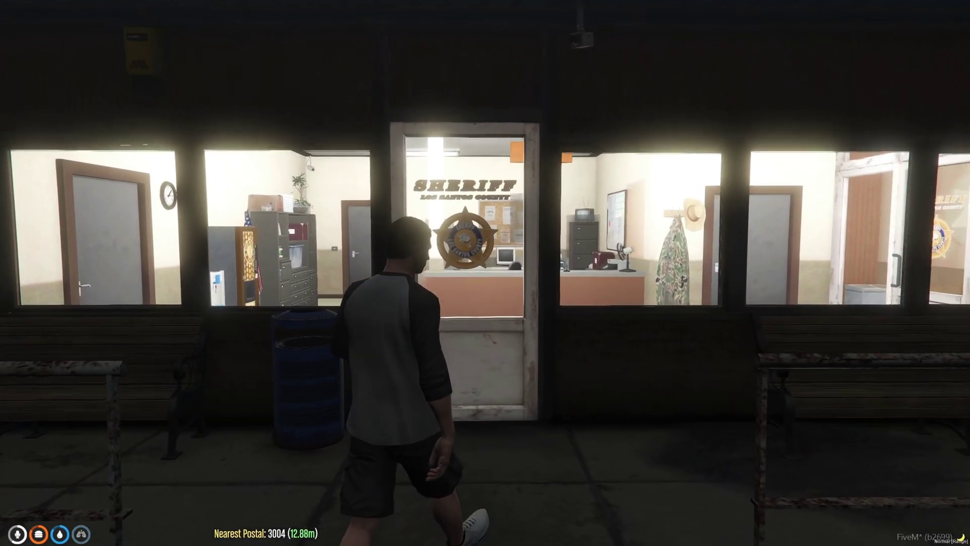
- Enter the sheriff's station in FiveM and check the character's current job with the /job command
{"action": "type", "text": "w"}
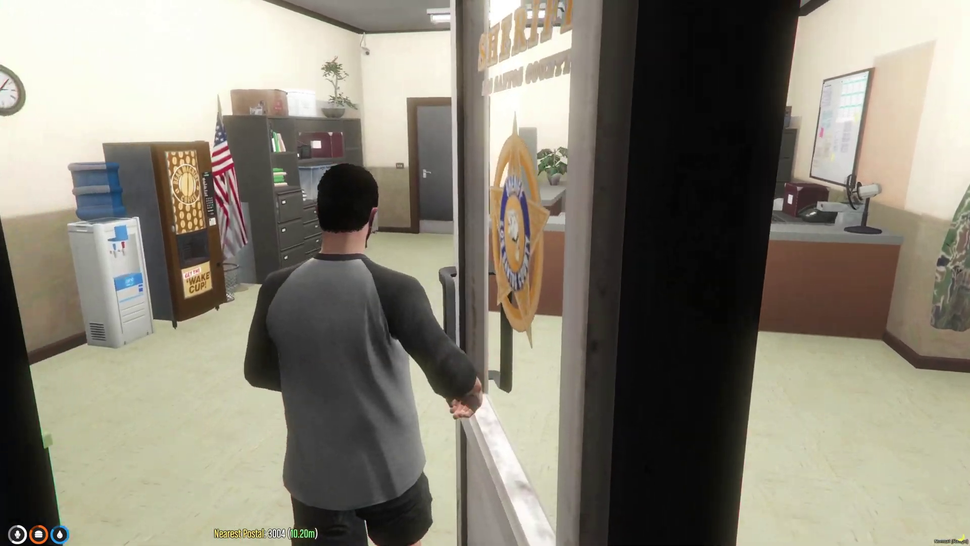
{"action": "type", "text": "t/job"}
{"action": "key", "text": "Return"}
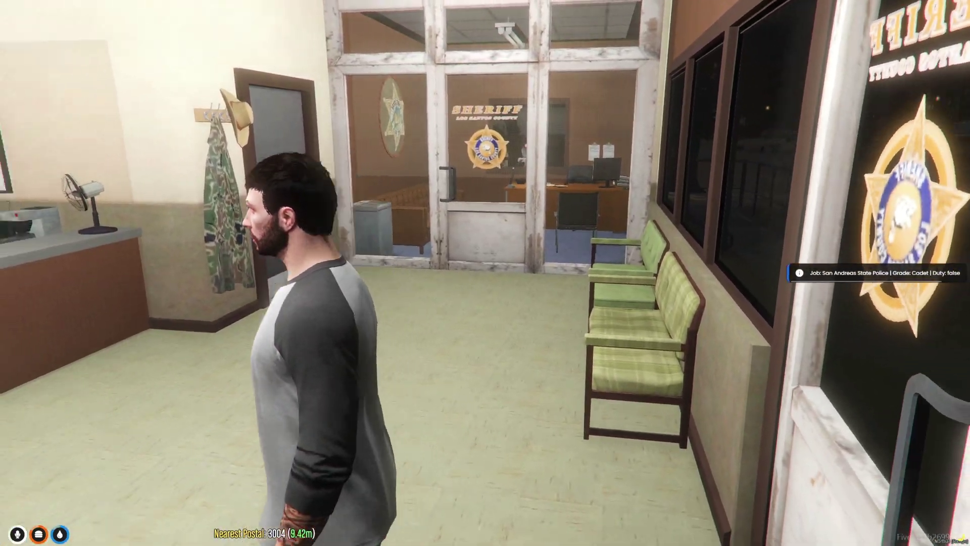
- Walk to the desk behind the station counter and switch the character on duty and back off duty
{"action": "key", "text": "w"}
{"action": "key", "text": "w"}
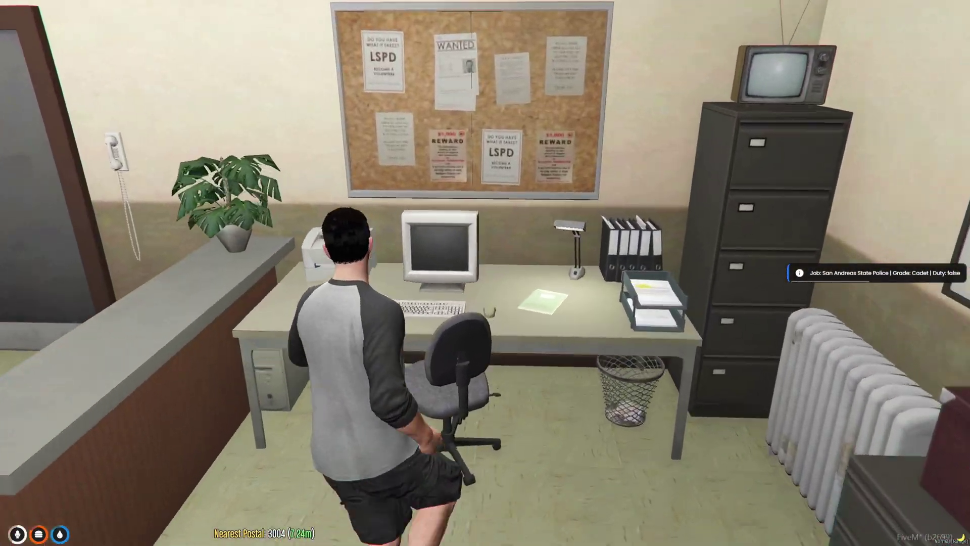
{"action": "key", "text": "alt"}
{"action": "left_click", "coordinate": [513, 273]}
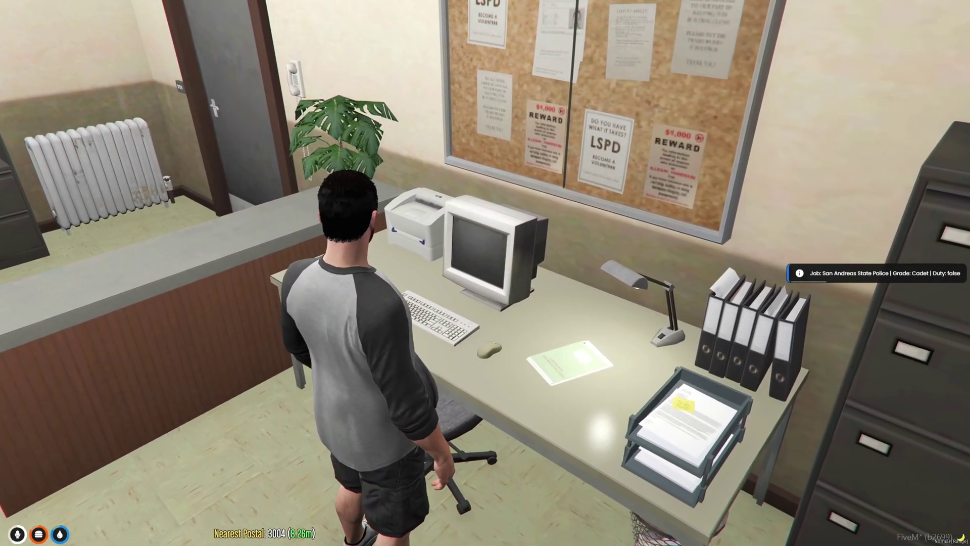
{"action": "key", "text": "alt"}
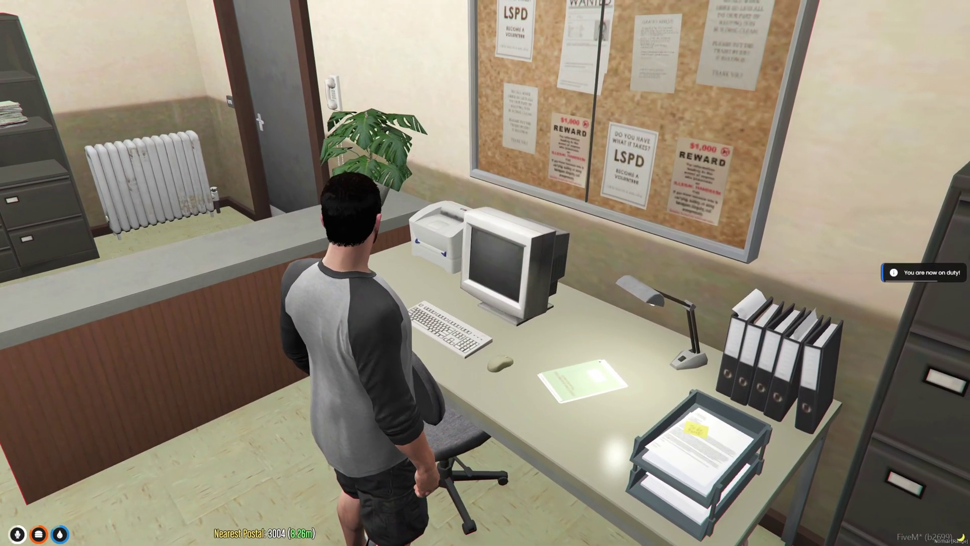
- Check the pd-log-test channel in Discord for the police shift log entry, and return to FiveM
{"action": "key", "text": "super"}
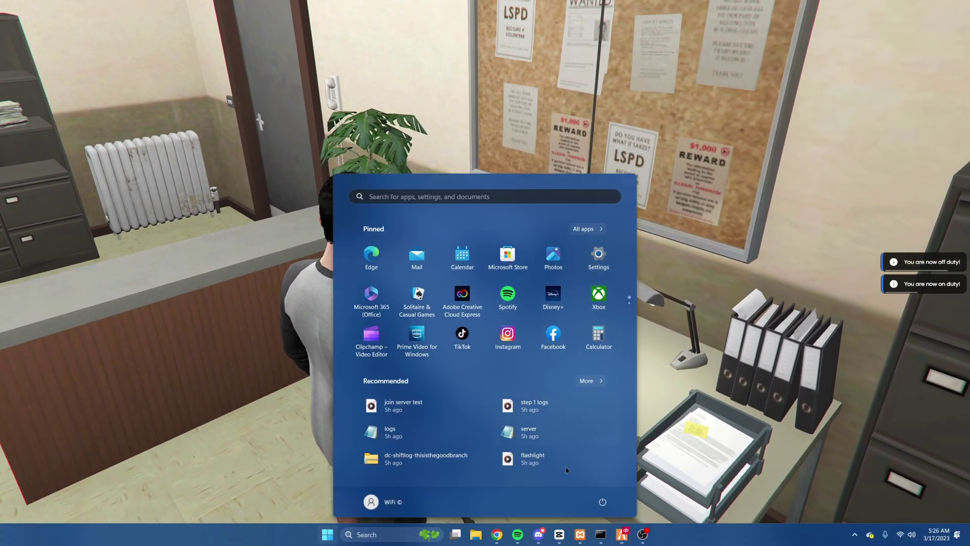
{"action": "left_click", "coordinate": [543, 534]}
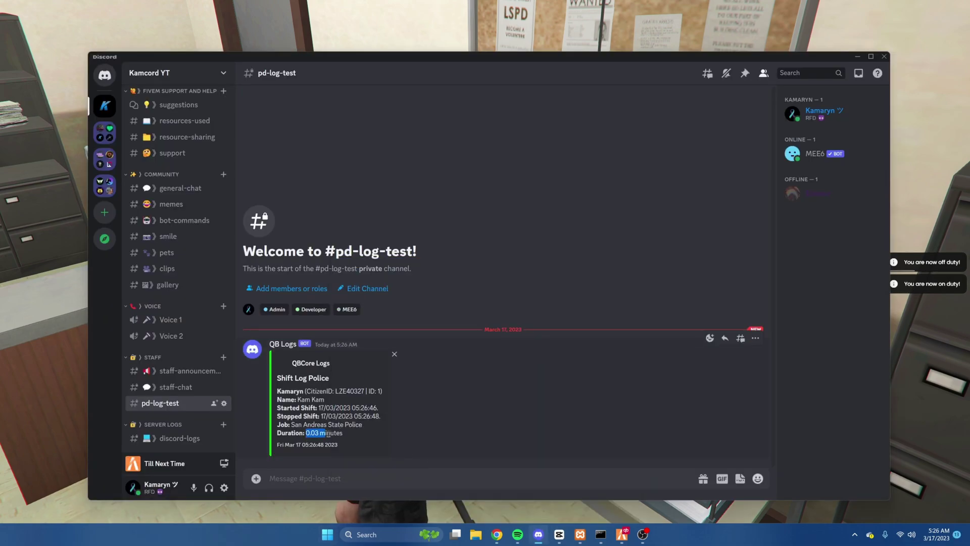
{"action": "left_click", "coordinate": [625, 536]}
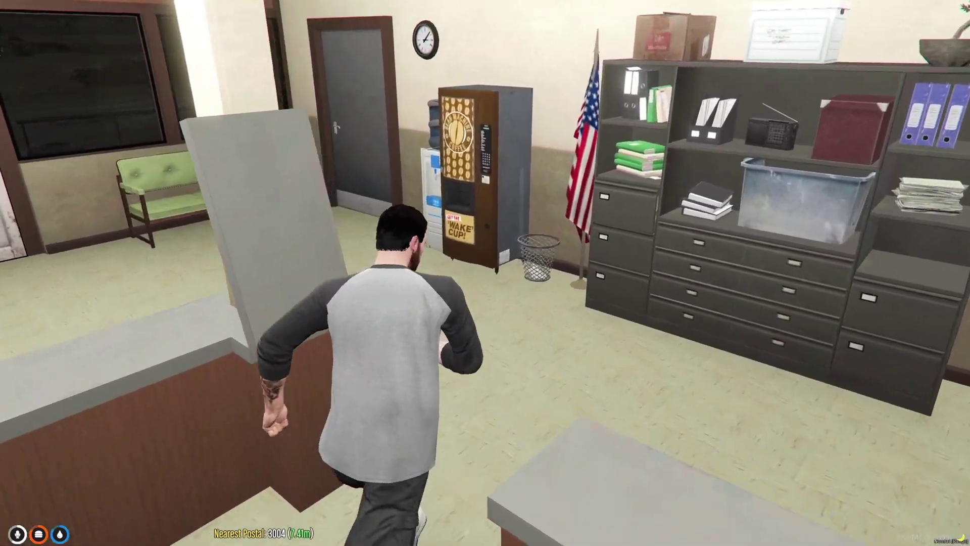
- Test the persistent flashlight outside the station by equipping the pistol, switching its light on, running with it, and switching it off
{"action": "key", "text": "1"}
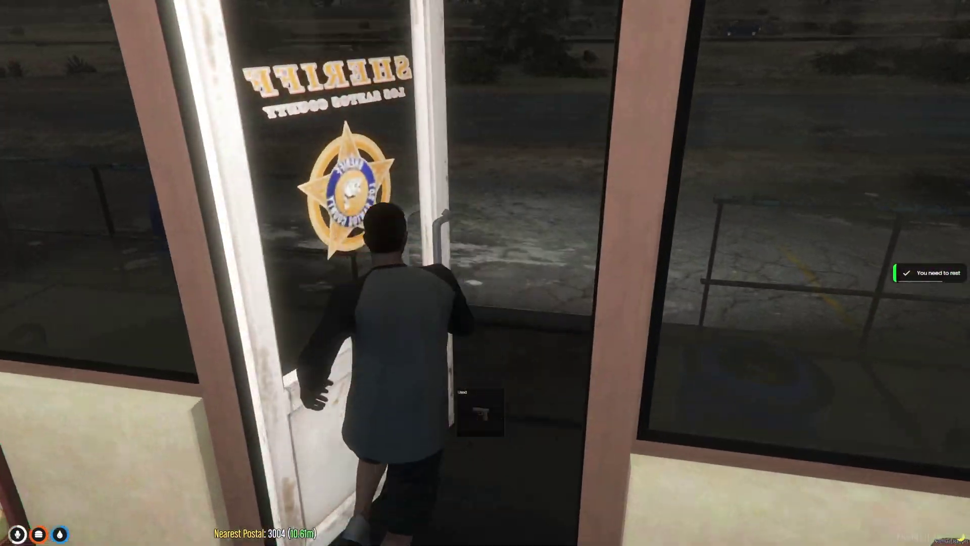
{"action": "right_click", "coordinate": [486, 273]}
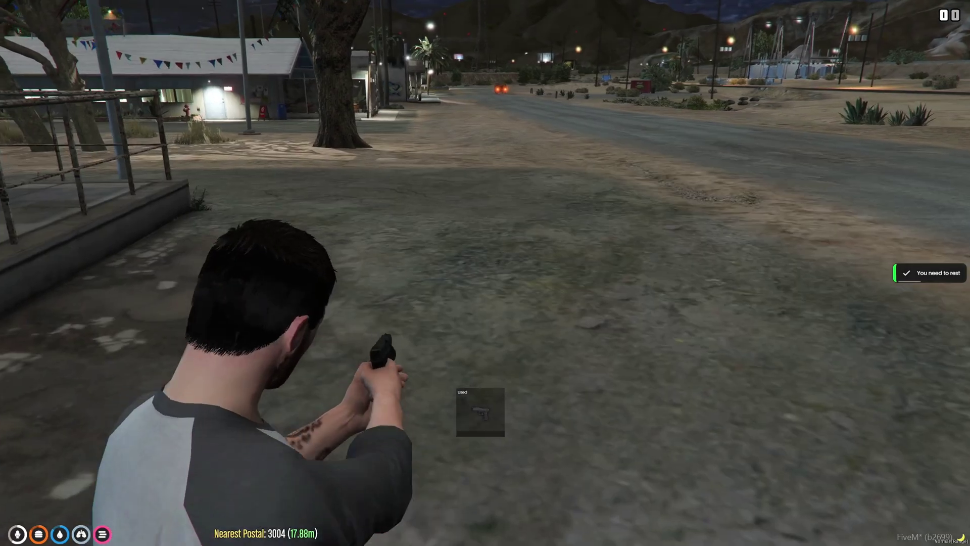
{"action": "key", "text": "e"}
{"action": "key", "text": "1"}
{"action": "key", "text": "w"}
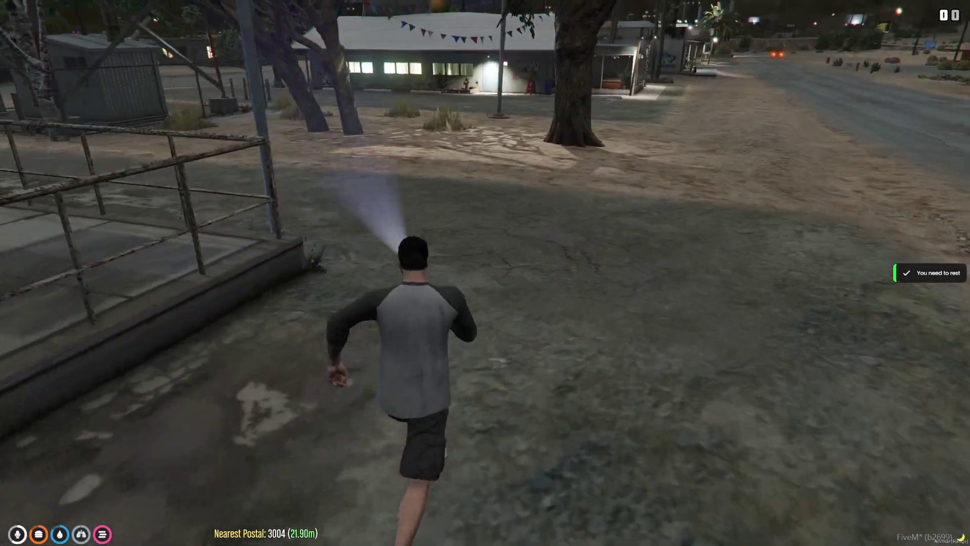
{"action": "key", "text": "w"}
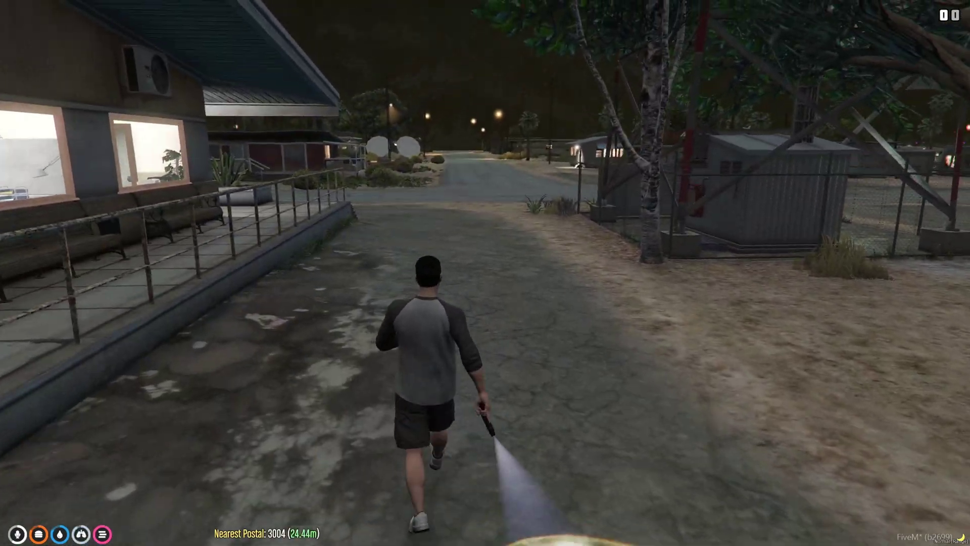
{"action": "right_click", "coordinate": [485, 272]}
{"action": "key", "text": "e"}
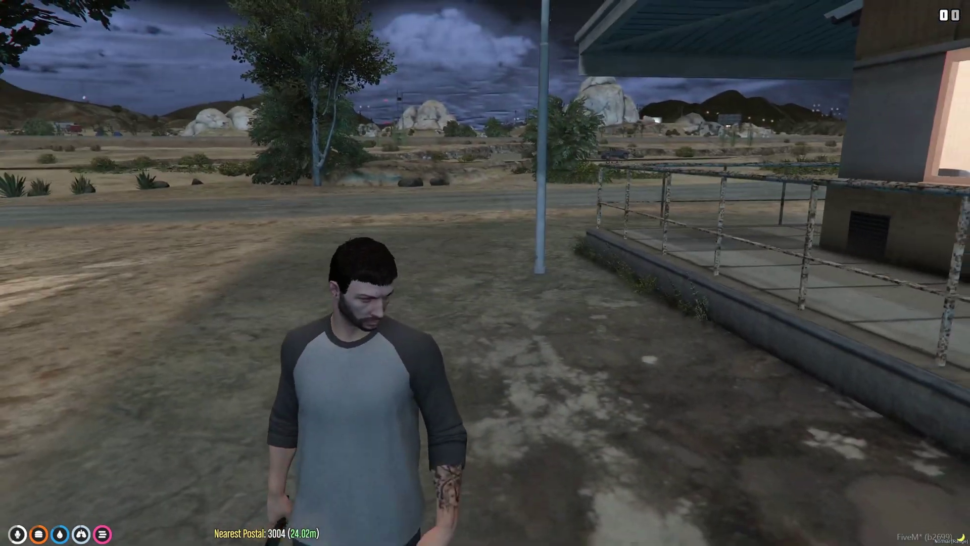